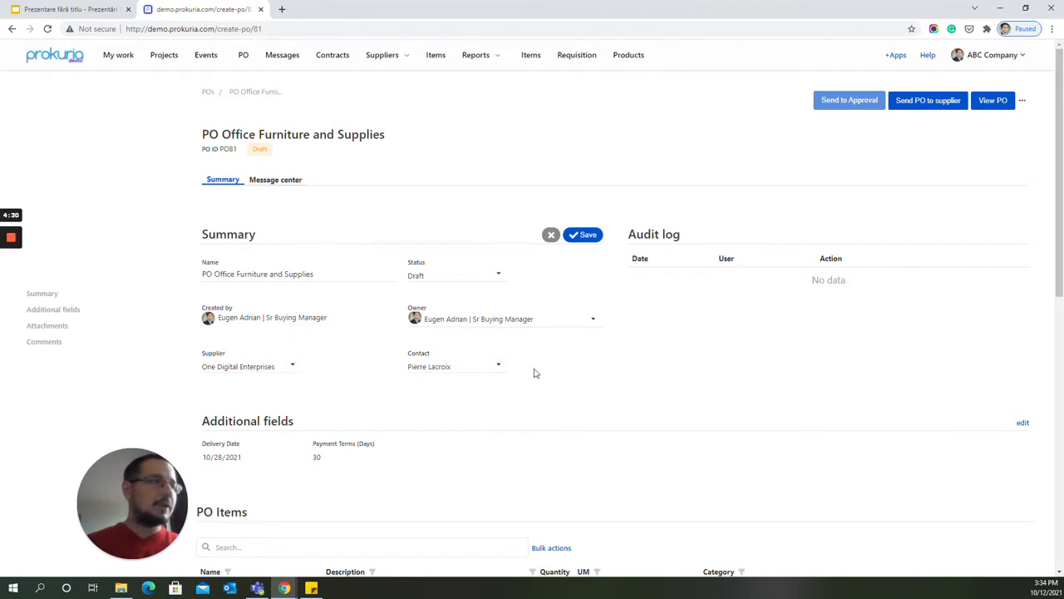
# Save the purchase order's summary, and review its additional fields and PO items.
pyautogui.click(587, 235)
pyautogui.scroll(-2, 404, 408)
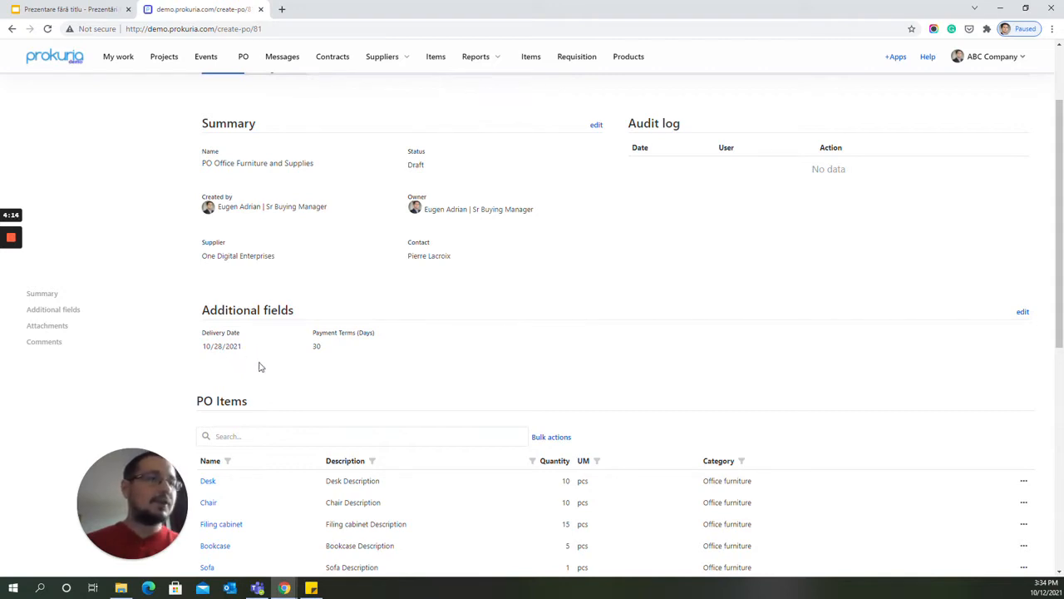
pyautogui.moveTo(207, 332); pyautogui.dragTo(337, 339)
pyautogui.click(350, 341)
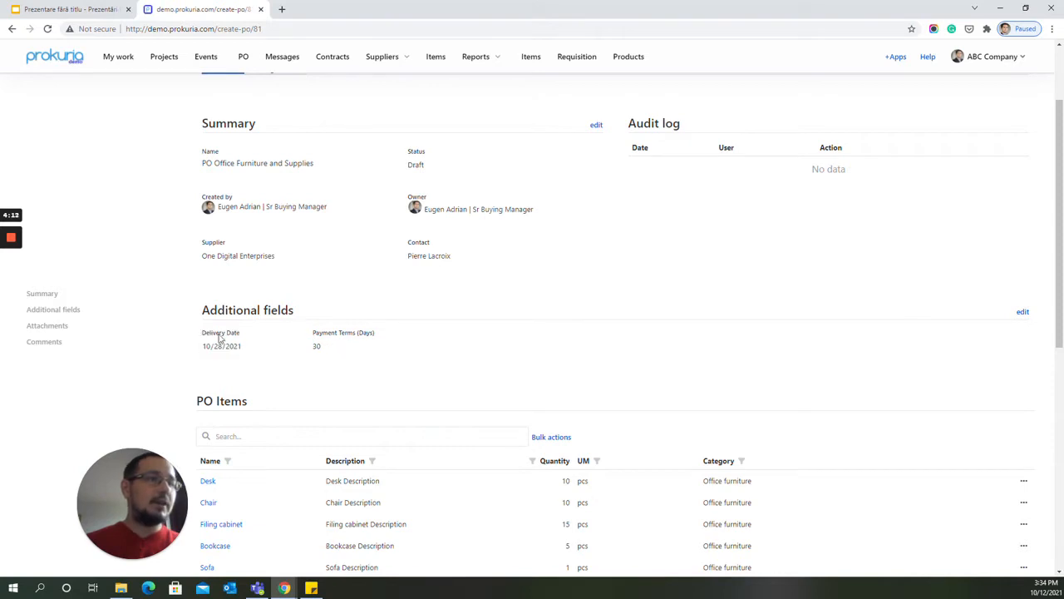
pyautogui.scroll(-2, 340, 373)
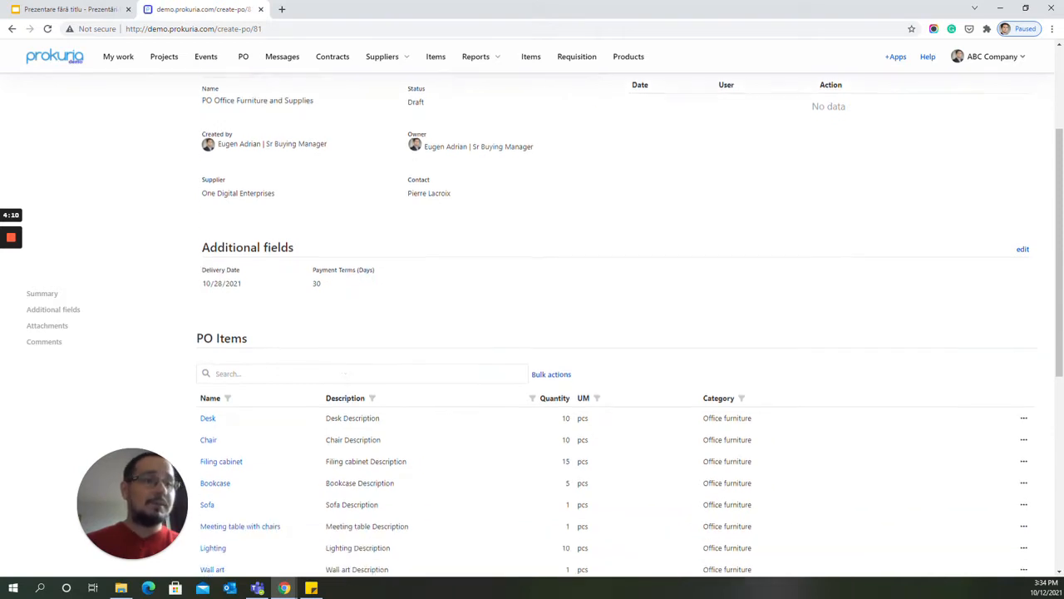
pyautogui.scroll(-2, 276, 330)
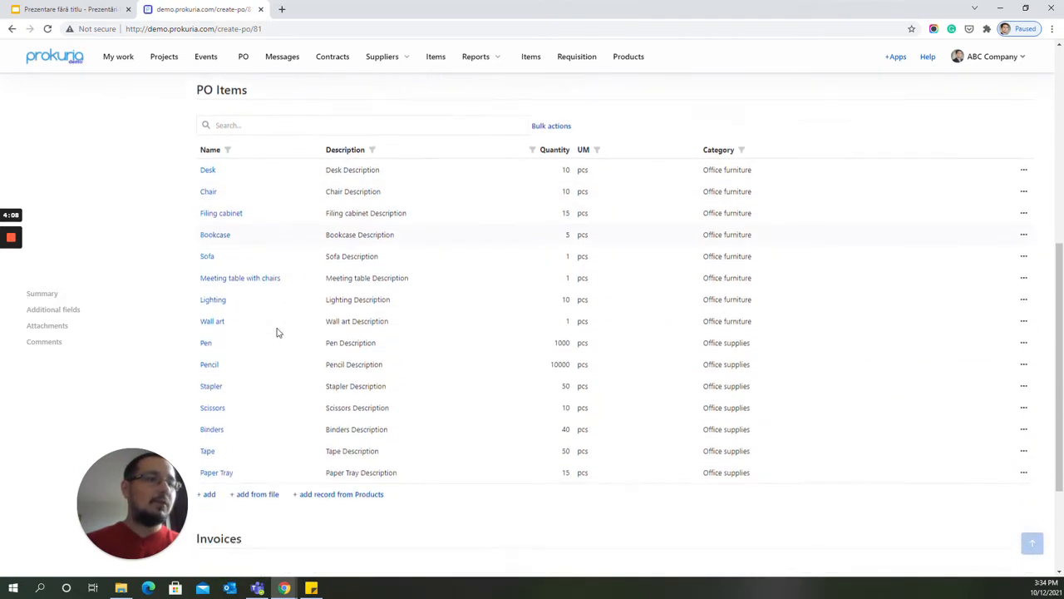
pyautogui.scroll(1, 264, 502)
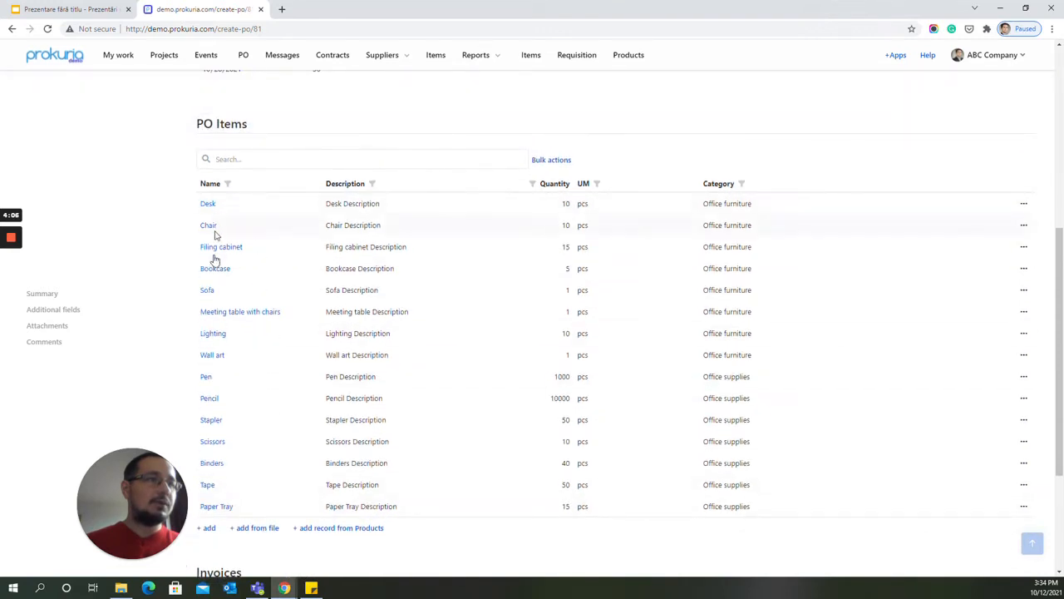
pyautogui.scroll(-1, 214, 564)
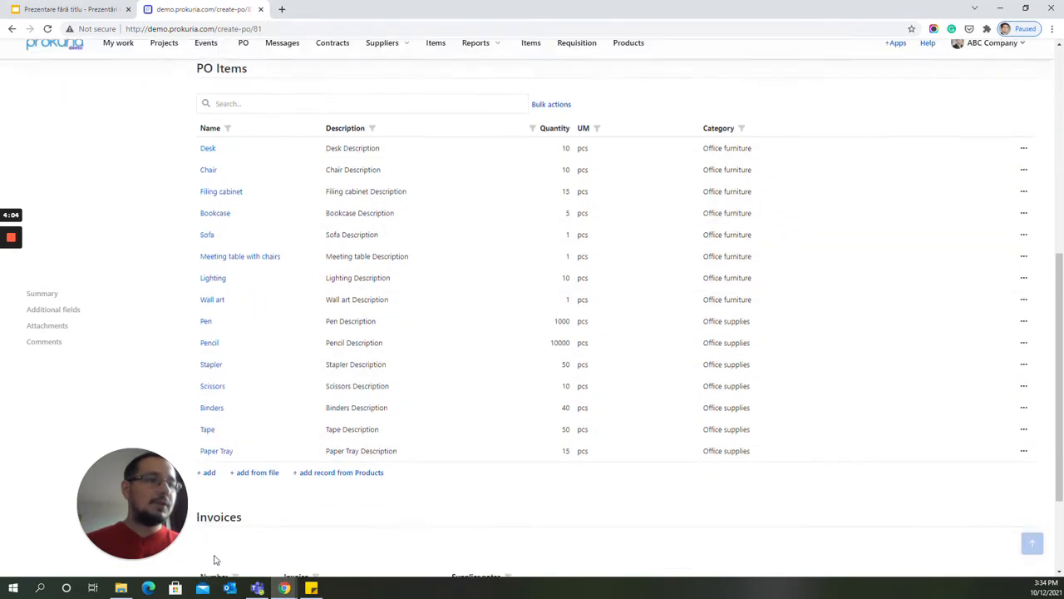
# Add a blank PO item, close its form without filling it in, and delete that item.
pyautogui.click(207, 473)
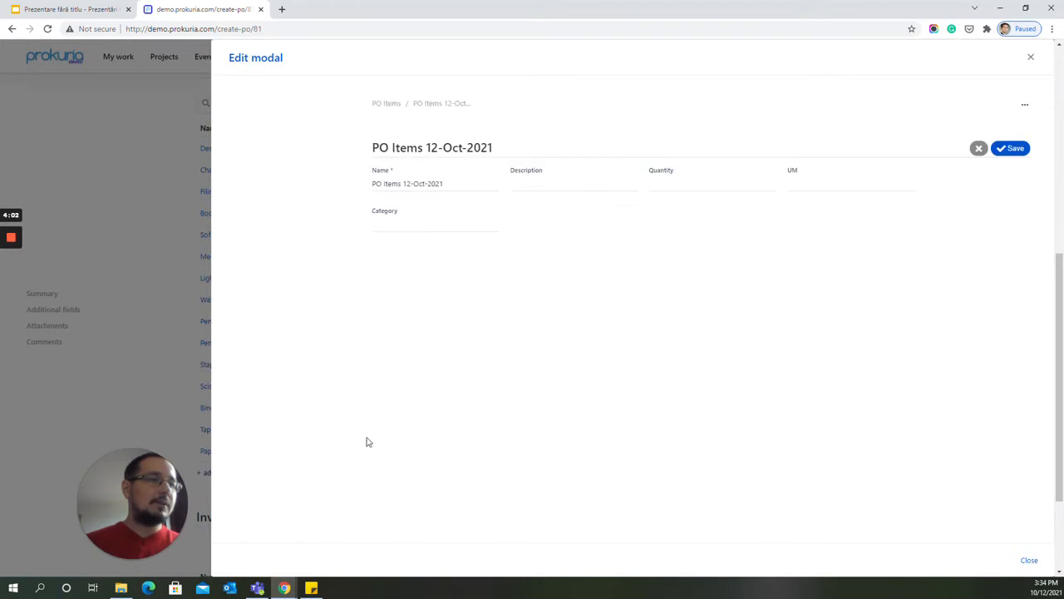
pyautogui.click(1029, 559)
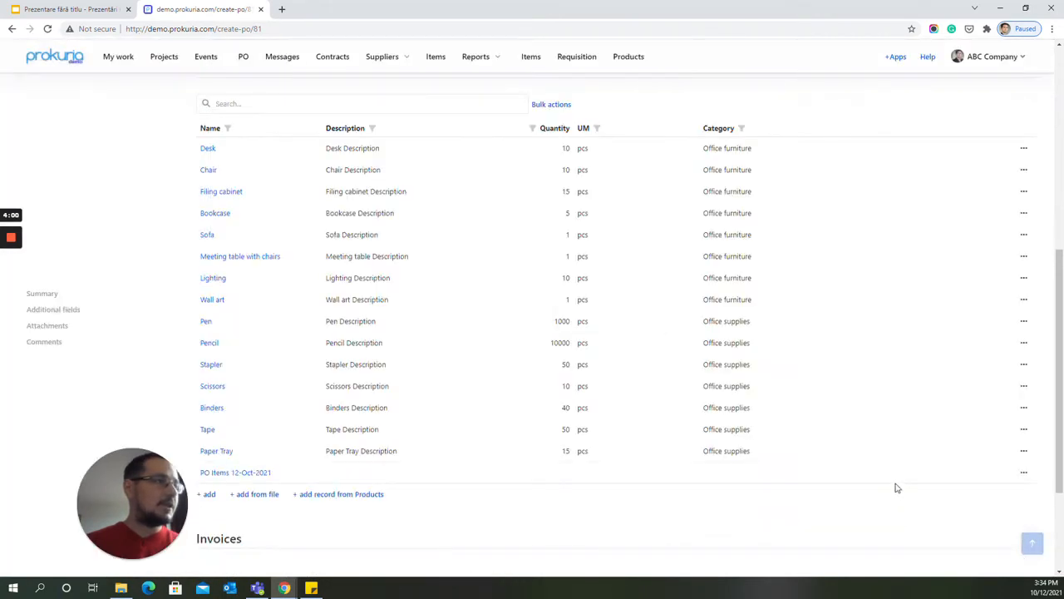
pyautogui.click(1024, 473)
pyautogui.click(989, 523)
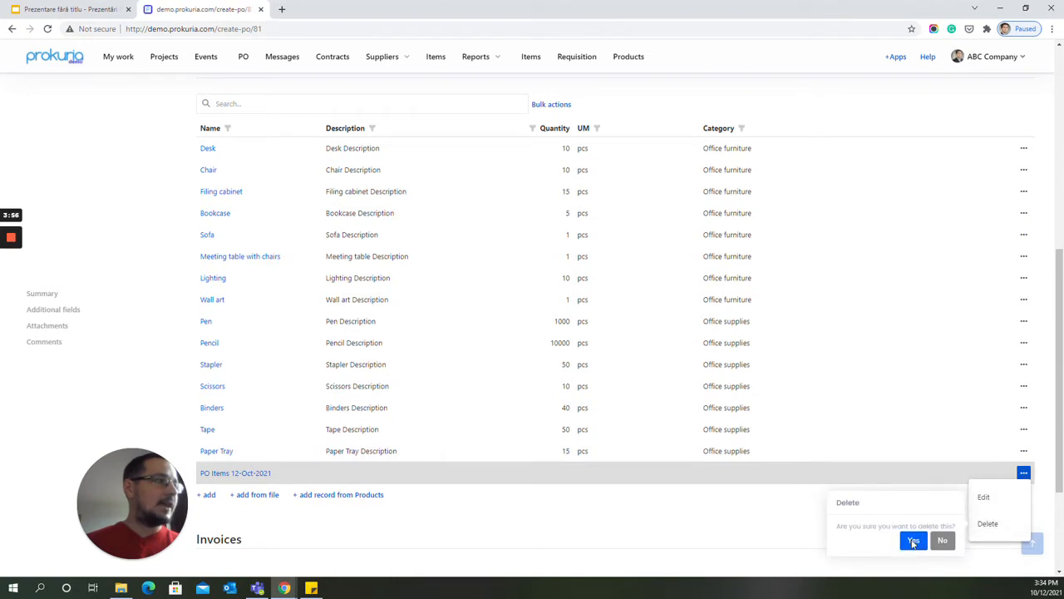
pyautogui.click(912, 544)
# View the file import options for PO items and go back without uploading anything.
pyautogui.click(261, 473)
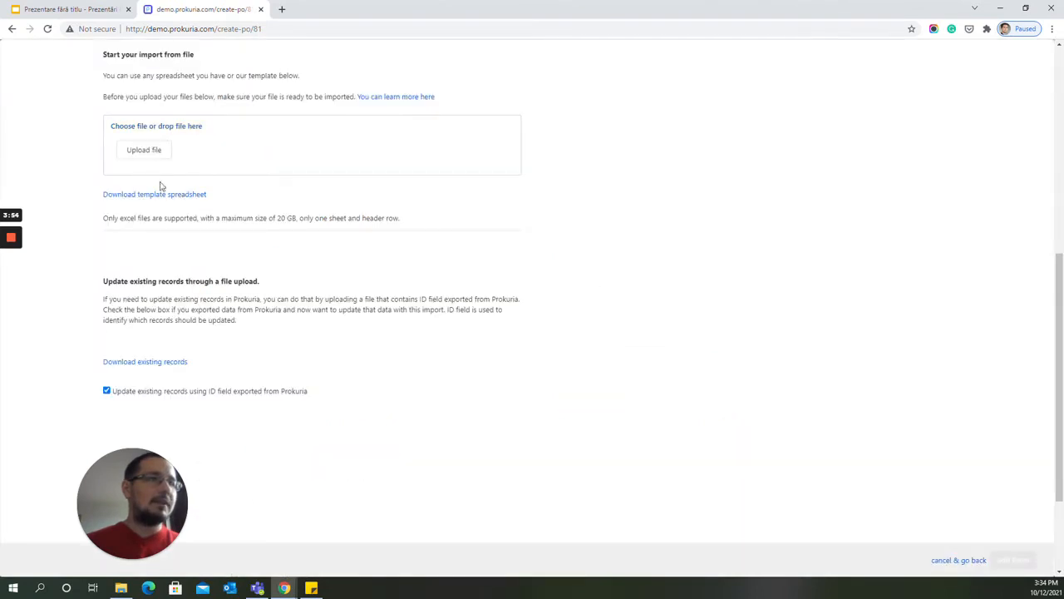
pyautogui.click(945, 561)
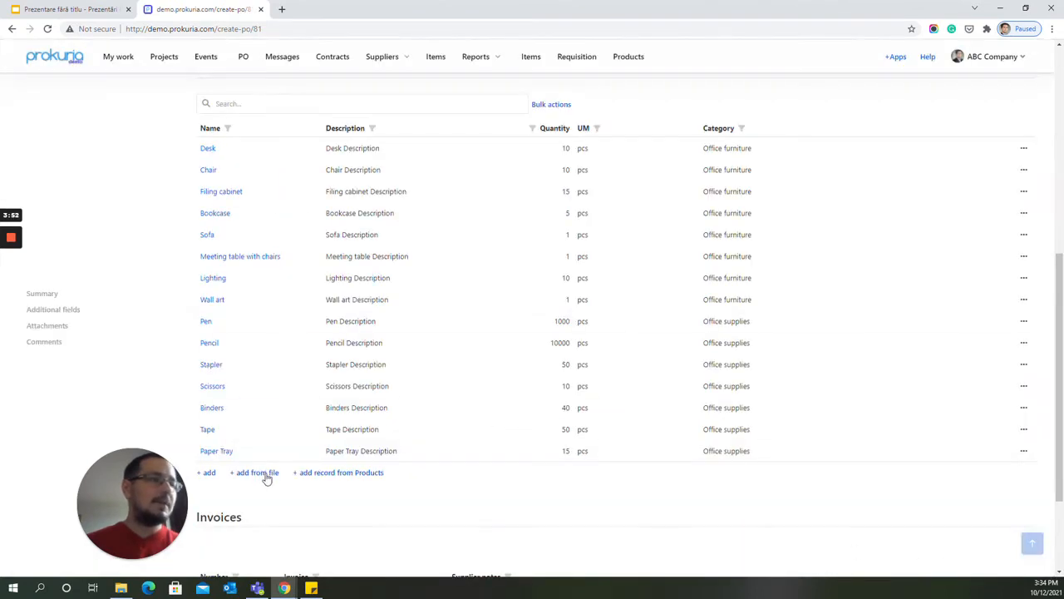
# Open the Products records available for the PO and filter them by the Business Machine category.
pyautogui.click(339, 476)
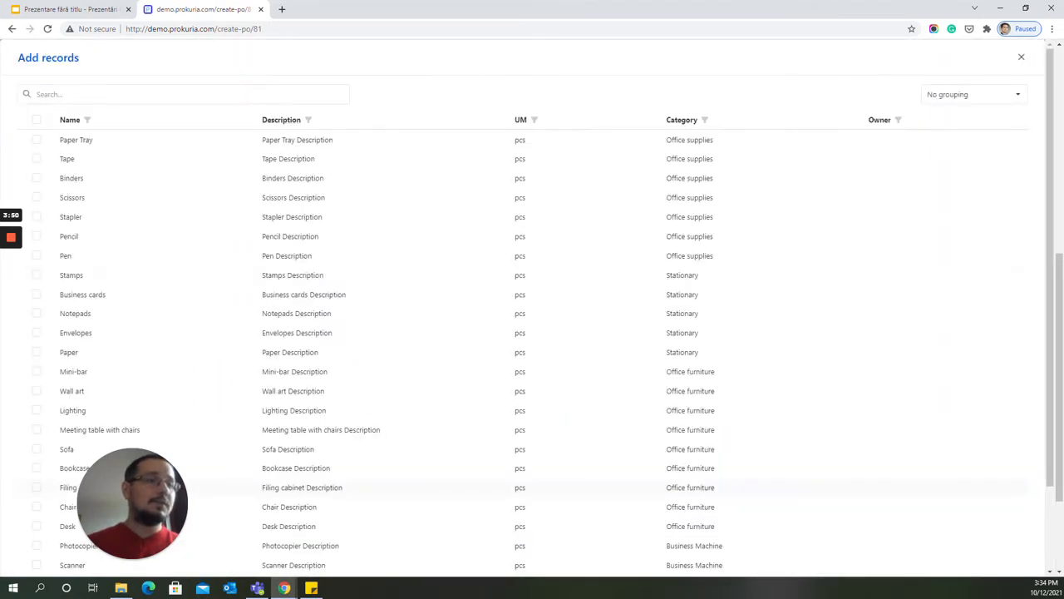
pyautogui.click(707, 121)
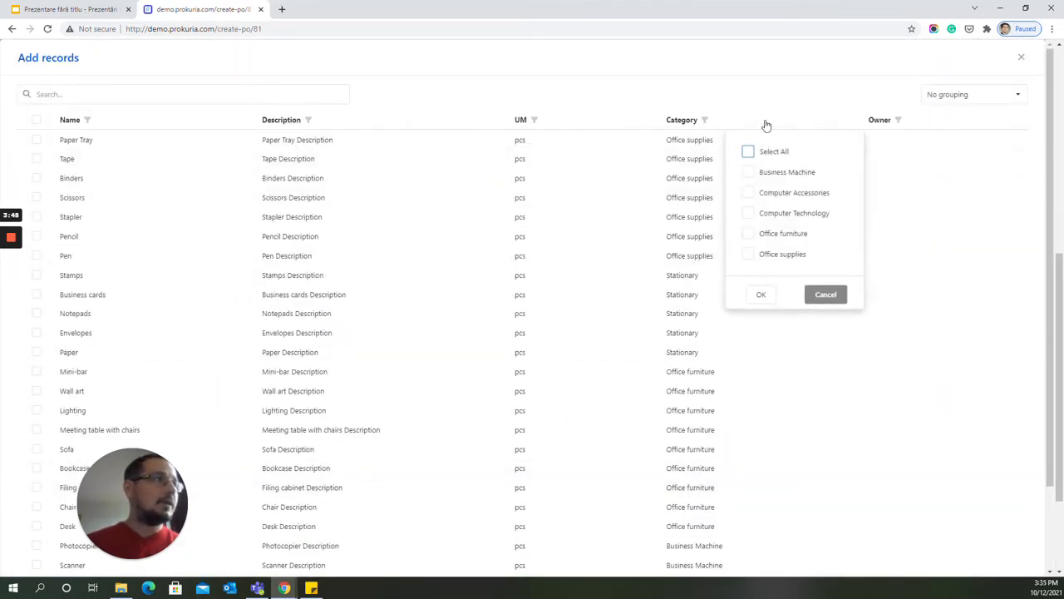
pyautogui.click(749, 172)
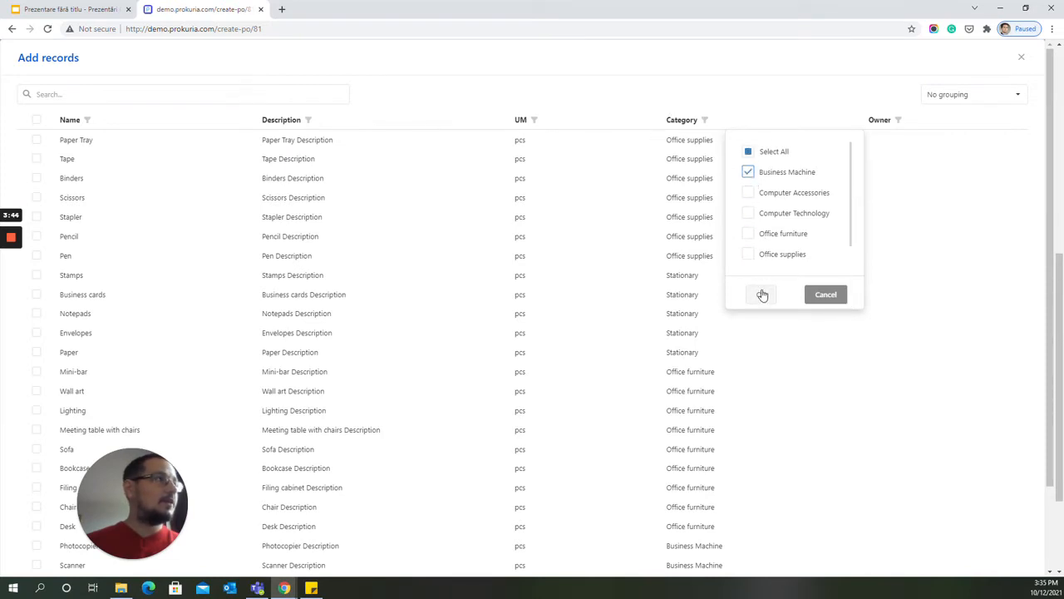
pyautogui.click(761, 294)
# Clear the category filter on the Products records and cancel adding records to the PO.
pyautogui.click(711, 121)
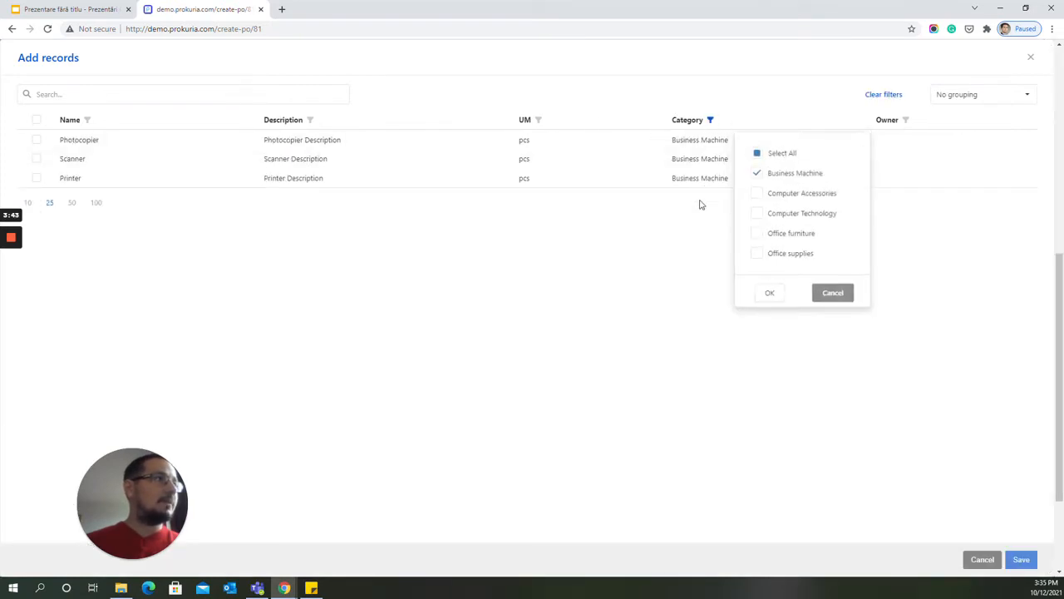
pyautogui.click(757, 153)
pyautogui.click(773, 293)
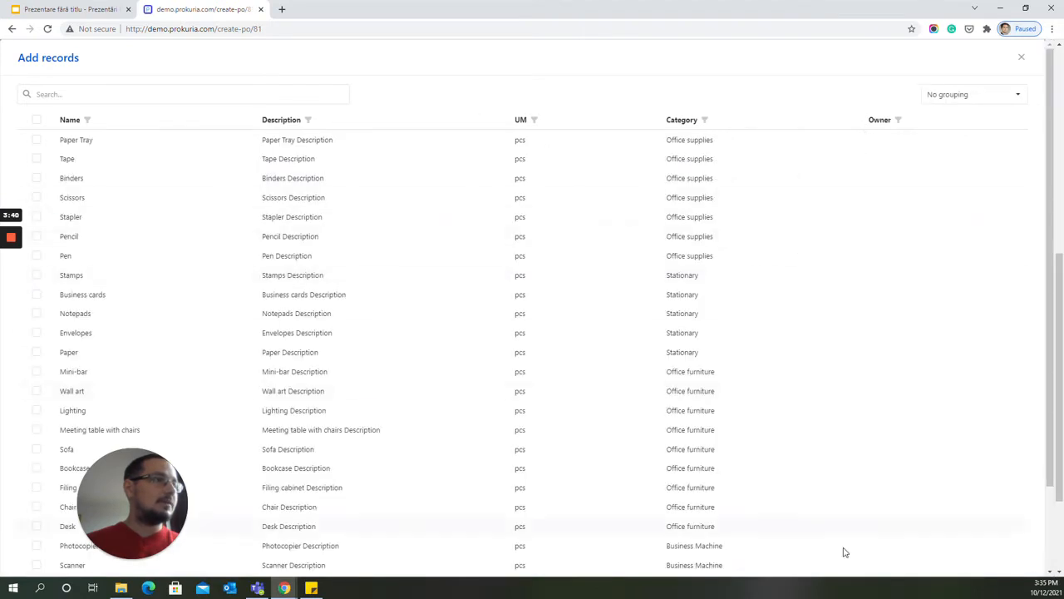
pyautogui.scroll(-3, 1017, 513)
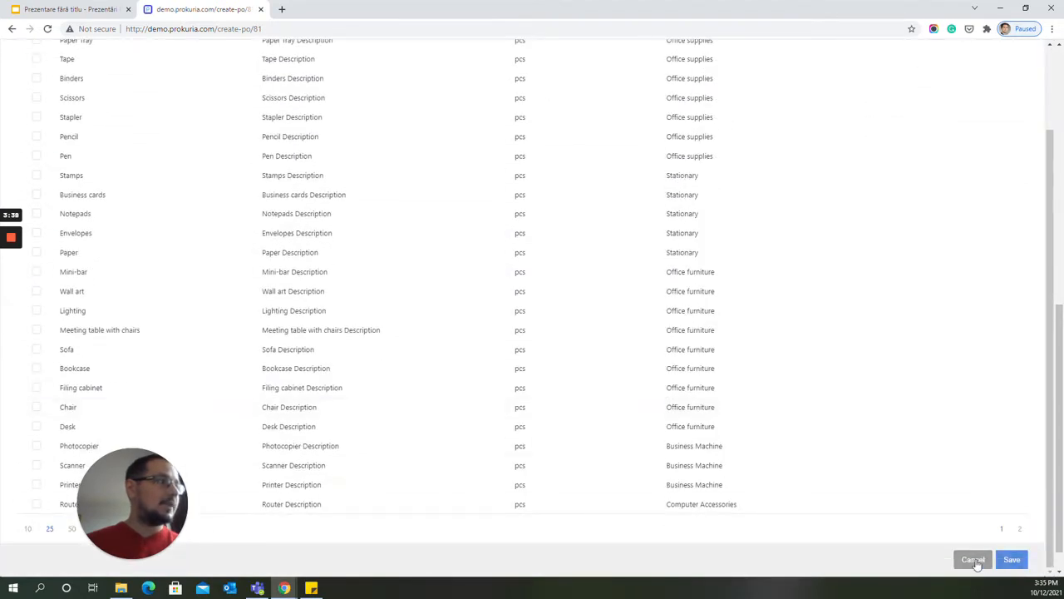
pyautogui.click(977, 564)
# Review the invoices, attachments and comments sections, and send the purchase order to approval.
pyautogui.scroll(-1, 400, 438)
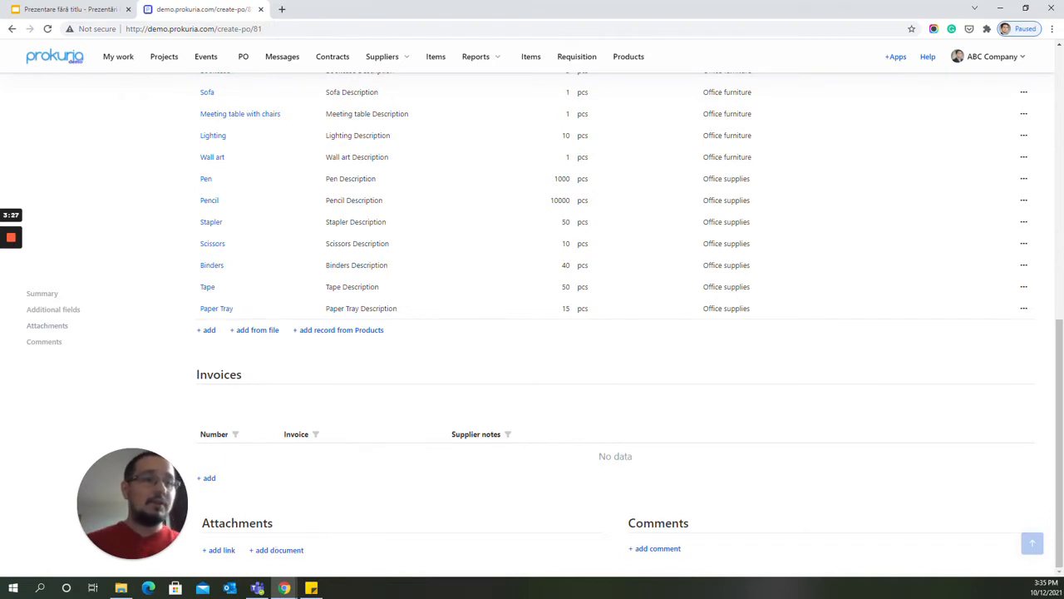
pyautogui.scroll(1, 336, 507)
pyautogui.scroll(5, 338, 511)
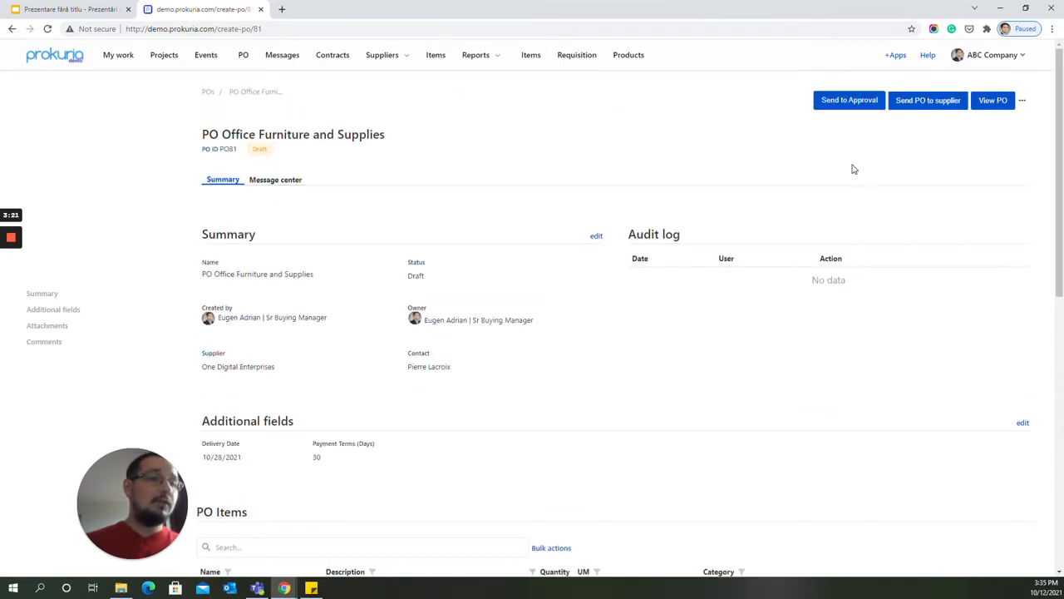
pyautogui.click(851, 101)
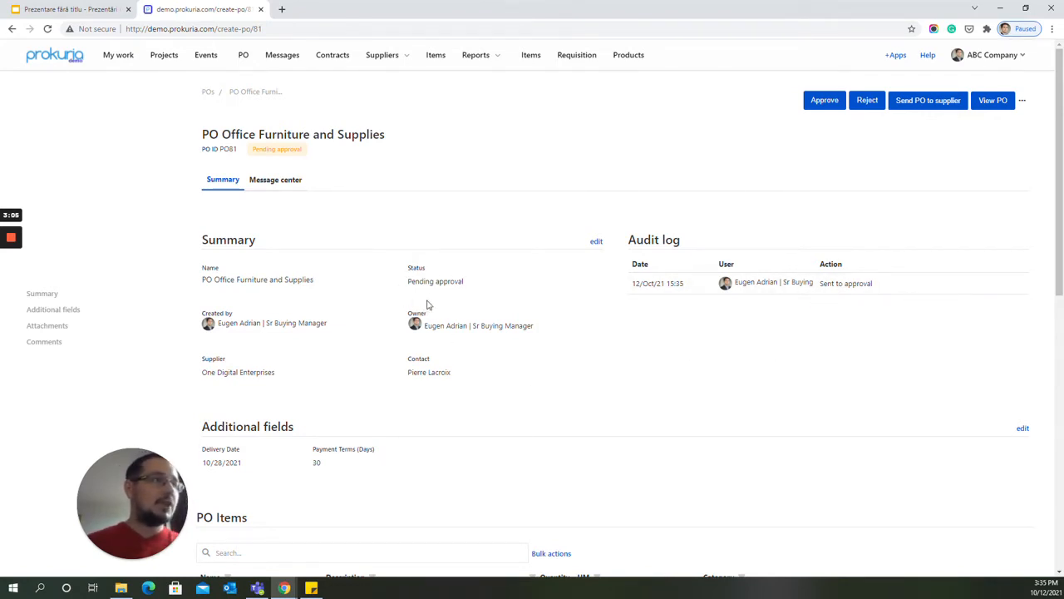
# Start a comment with an @ mention on the purchase order, clear the text and cancel the comment.
pyautogui.scroll(-4, 592, 361)
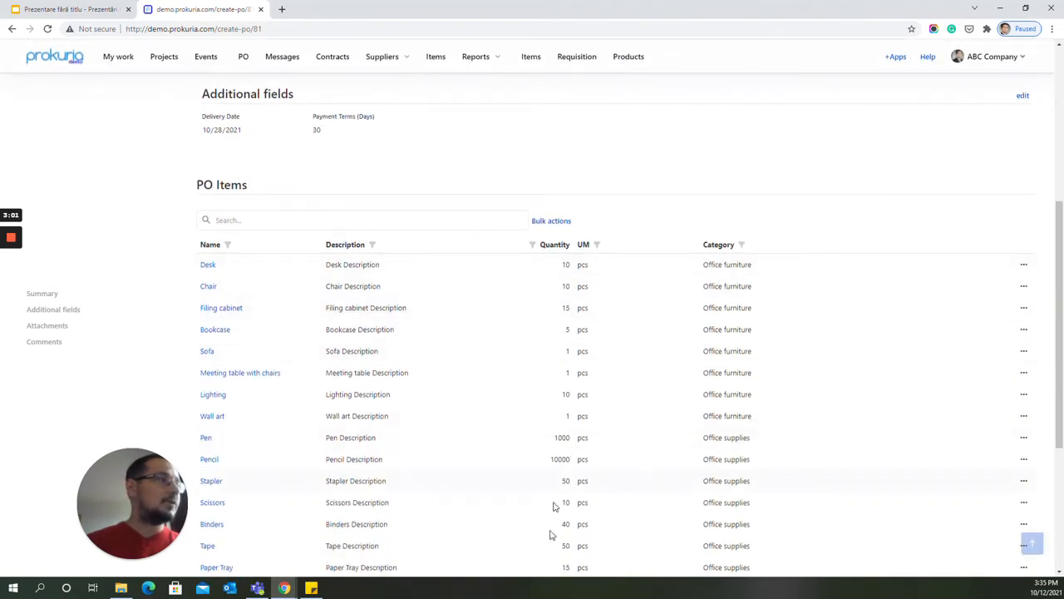
pyautogui.scroll(-2, 690, 307)
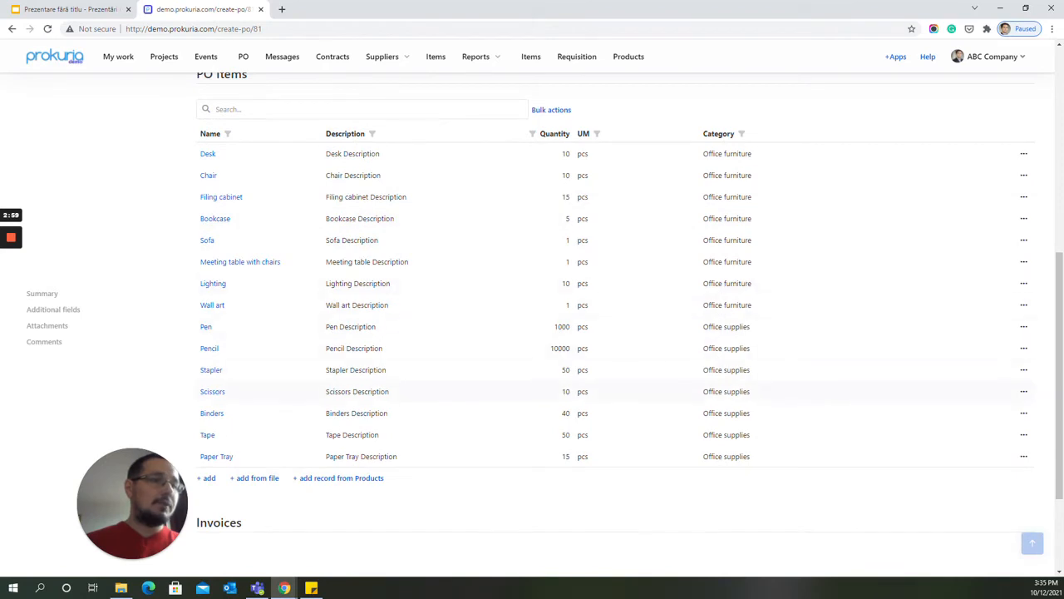
pyautogui.scroll(2, 659, 289)
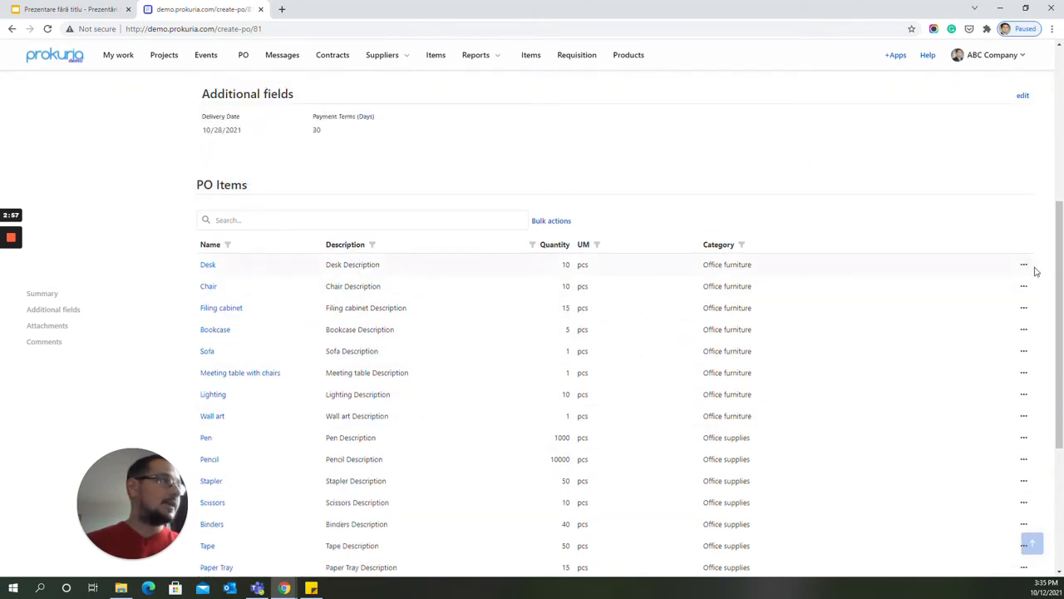
pyautogui.scroll(-5, 751, 430)
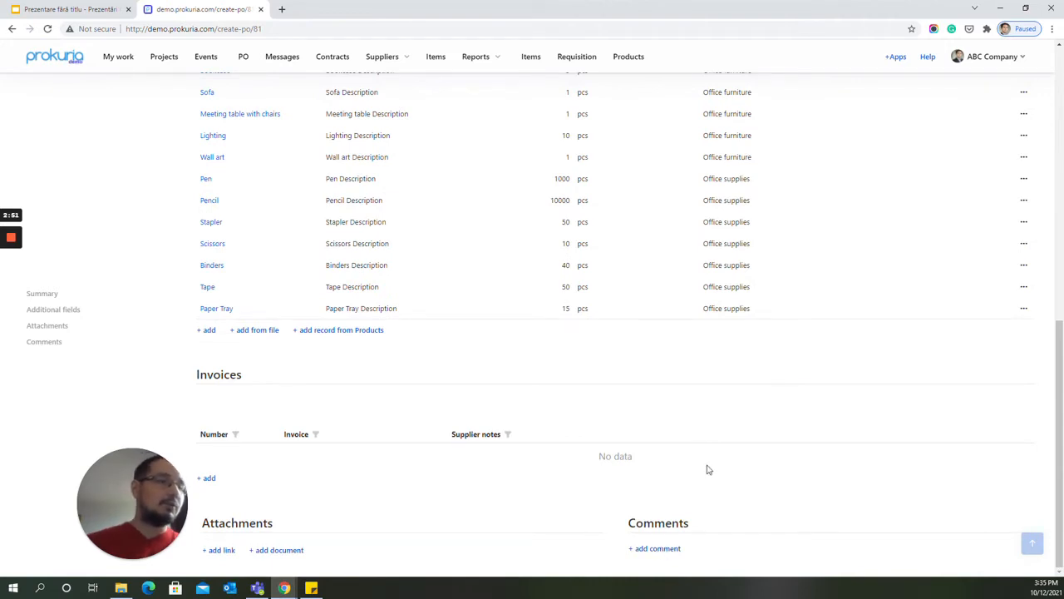
pyautogui.click(651, 549)
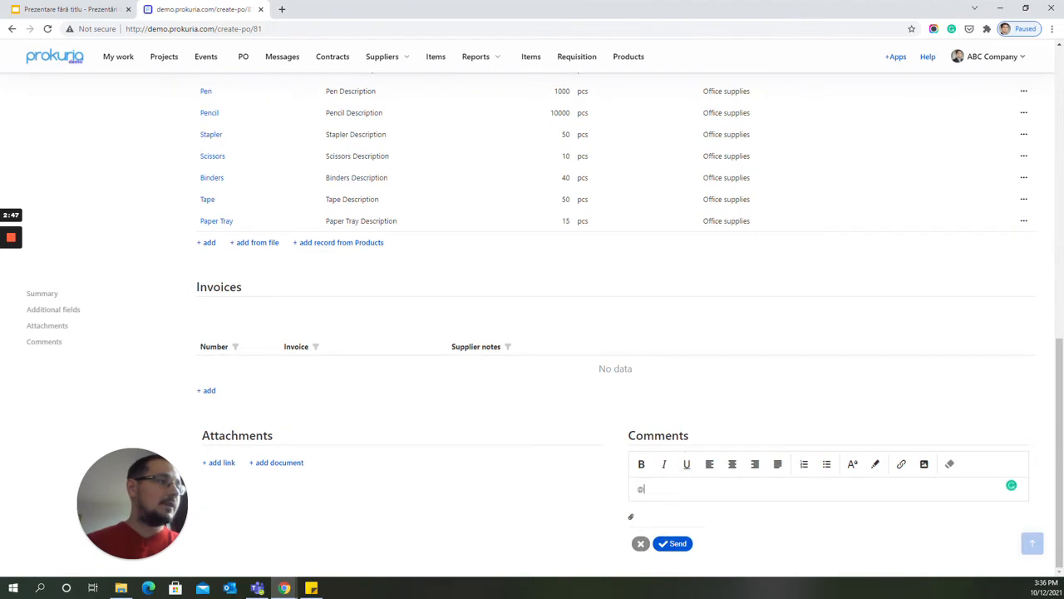
pyautogui.moveTo(646, 490); pyautogui.dragTo(624, 490)
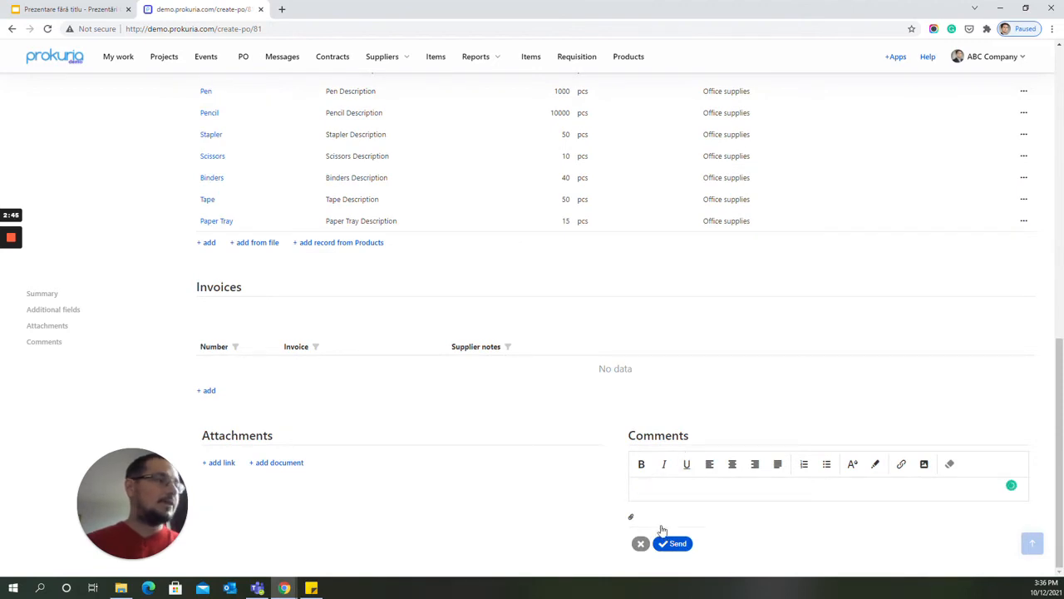
pyautogui.click(640, 543)
# Approve the purchase order and send it to the supplier.
pyautogui.scroll(2, 669, 450)
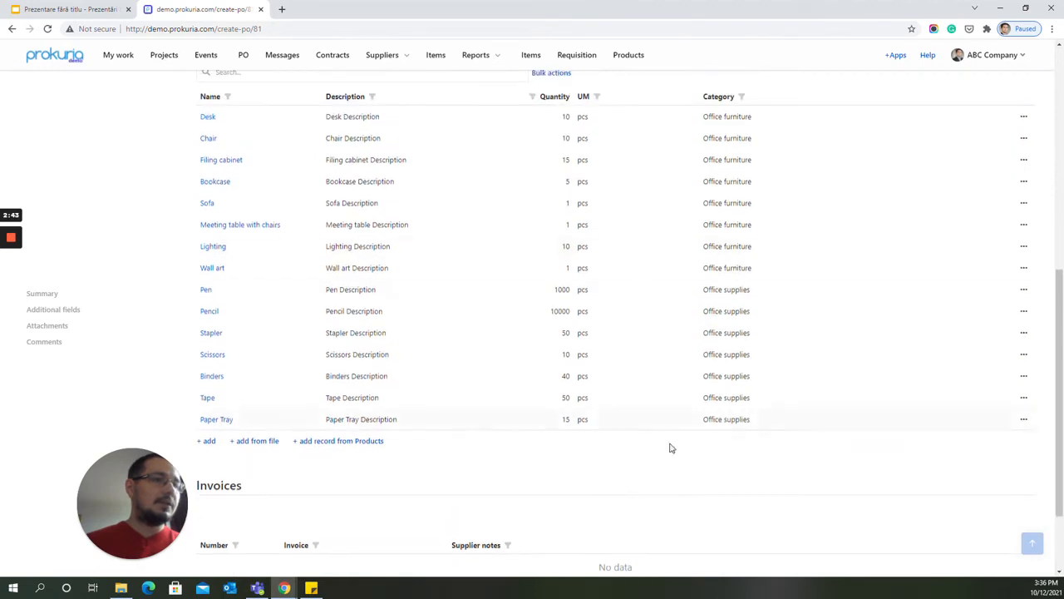
pyautogui.scroll(-2, 635, 471)
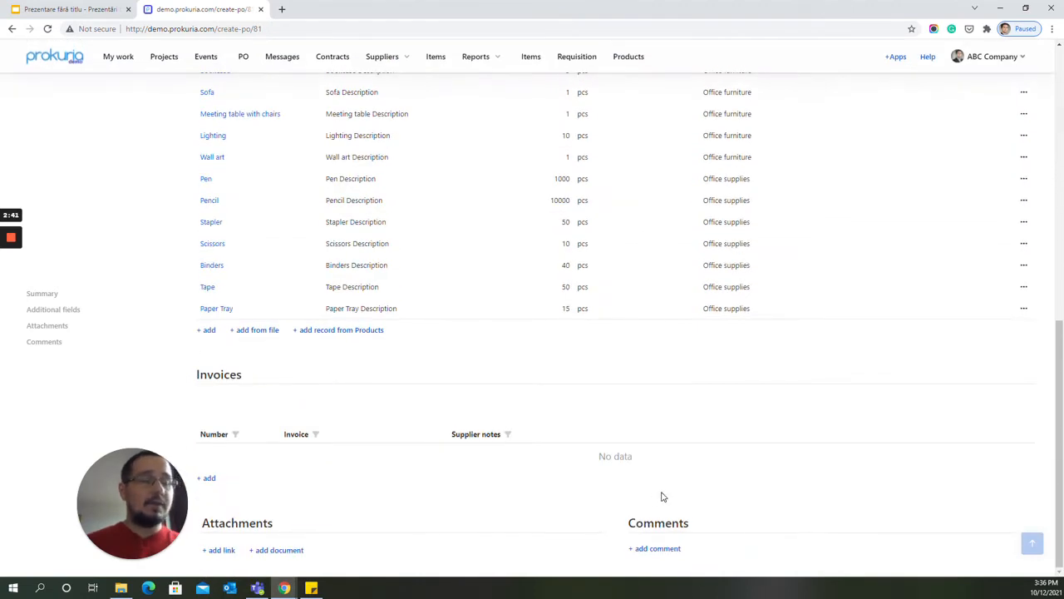
pyautogui.scroll(2, 657, 493)
pyautogui.scroll(9, 649, 488)
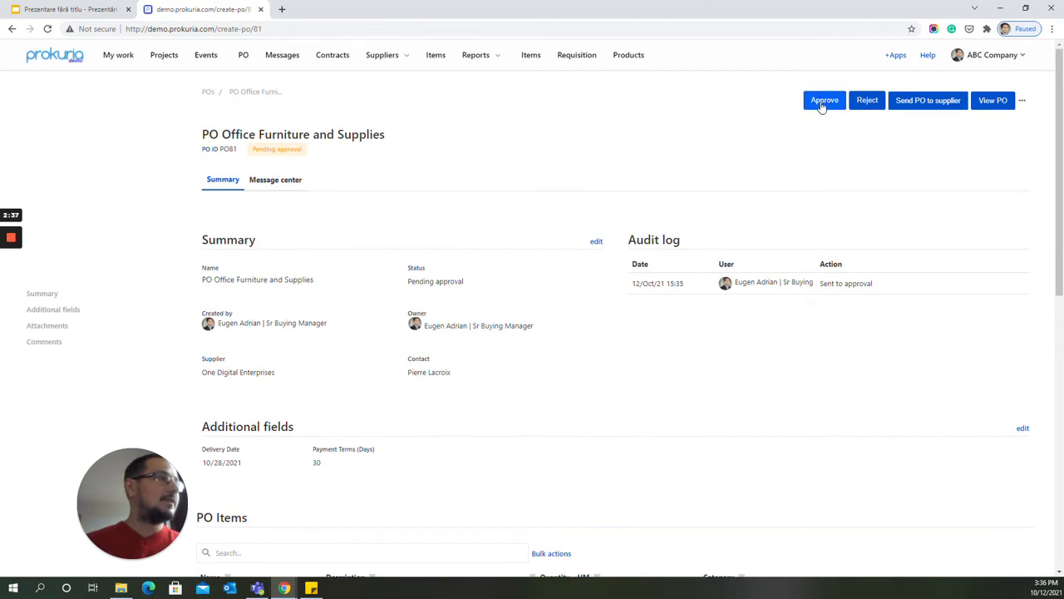
pyautogui.click(823, 101)
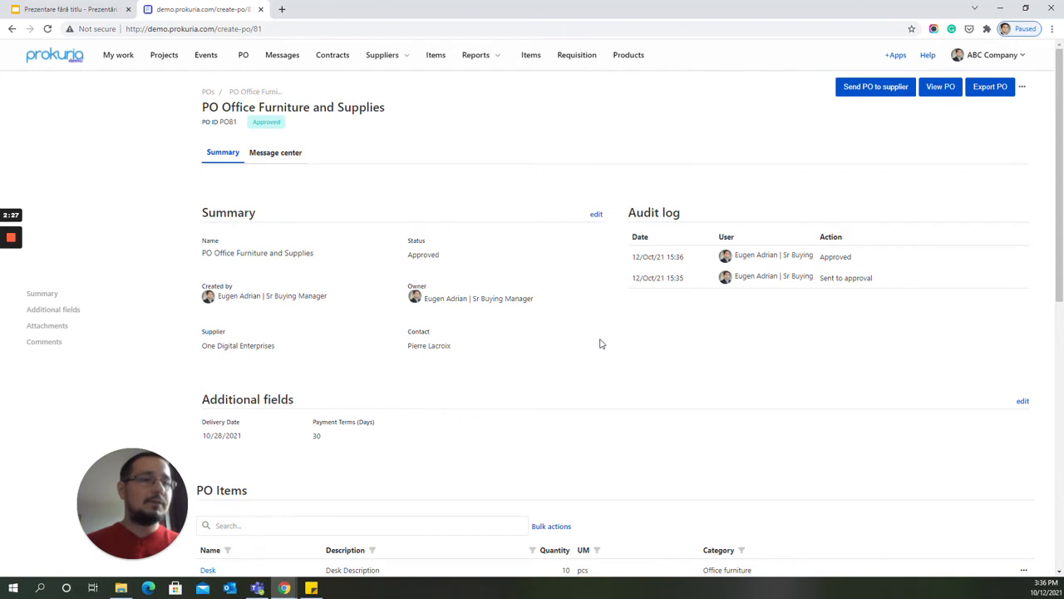
pyautogui.click(876, 86)
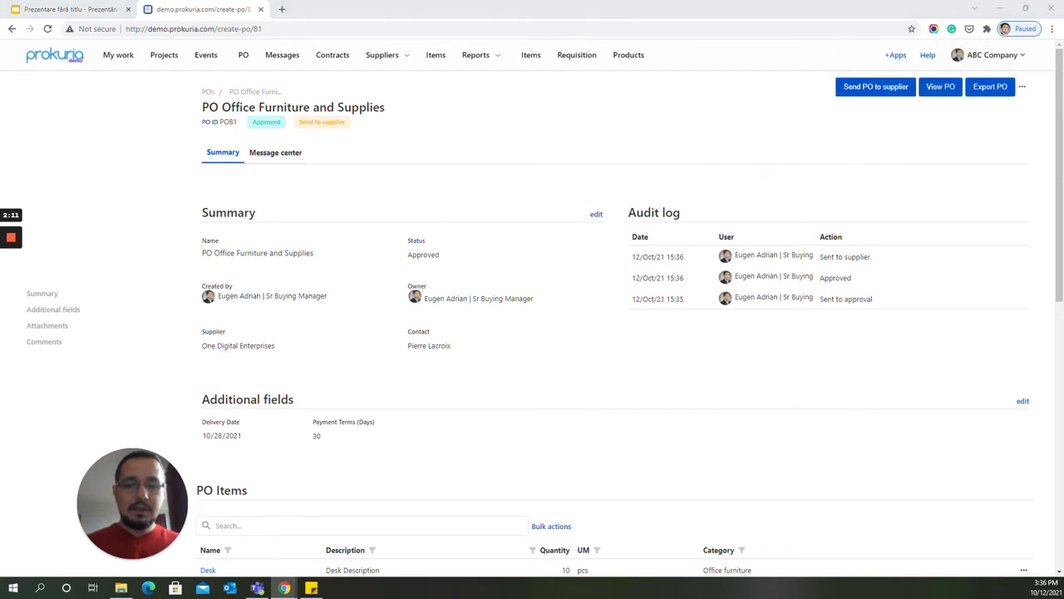
# Switch to the supplier's PO invitation email in Outlook, maximize it and copy its View PO link.
pyautogui.hotkey('alt', 'Tab')
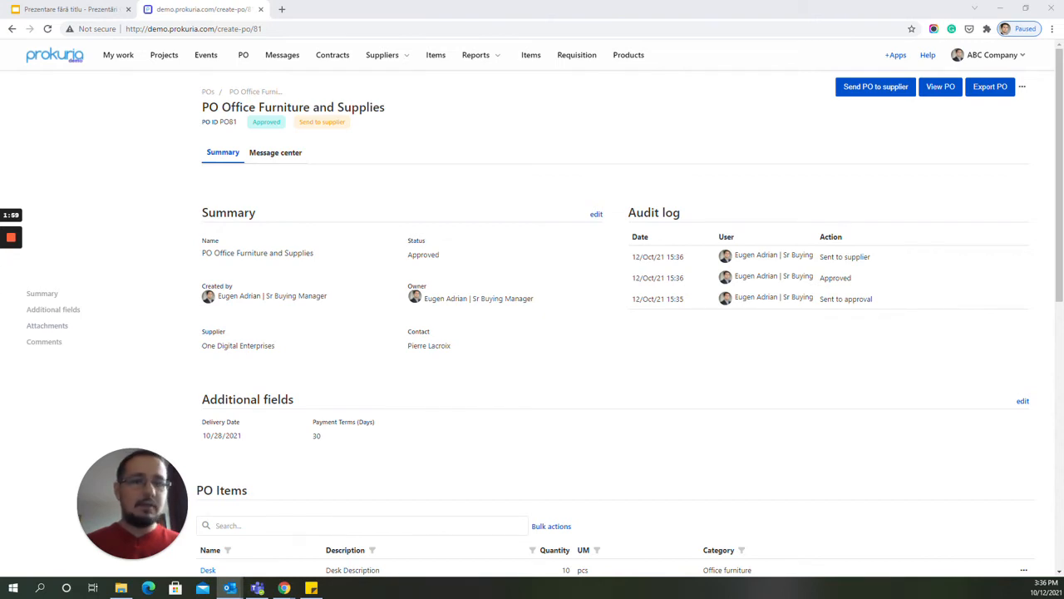
pyautogui.moveTo(0, 33); pyautogui.dragTo(538, 24)
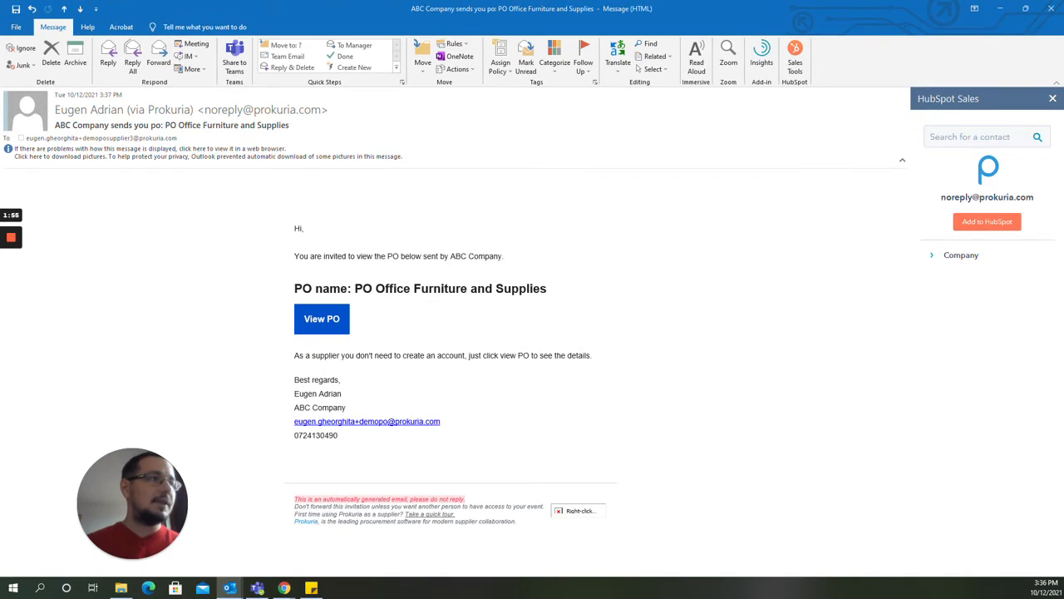
pyautogui.rightClick(341, 320)
pyautogui.click(360, 367)
pyautogui.scroll(-1, 532, 332)
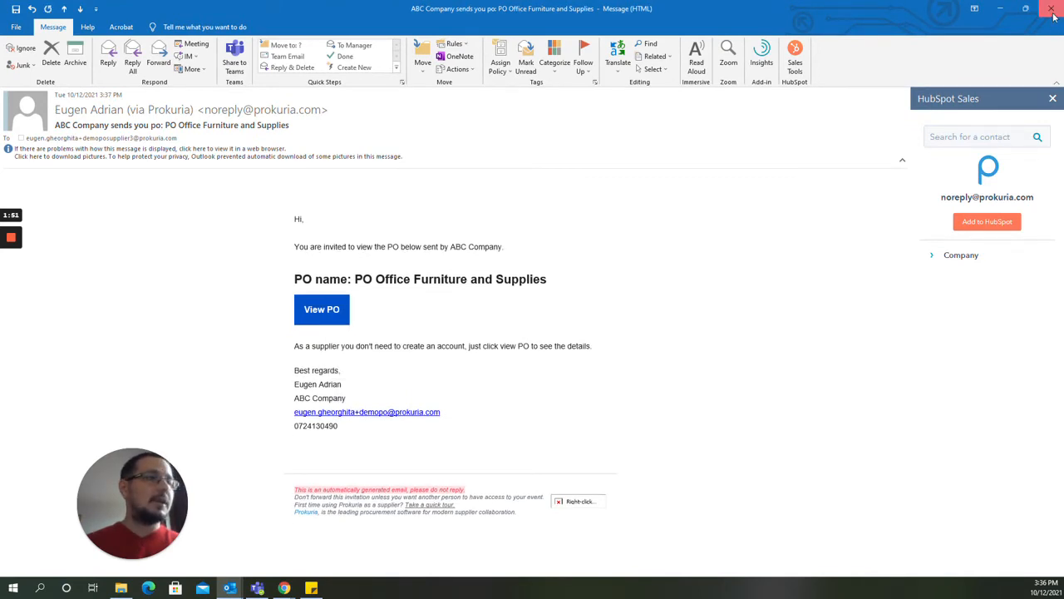
# Close the invitation email, open the copied View PO link in a new Chrome tab and review the supplier's purchase order.
pyautogui.click(1052, 14)
pyautogui.click(281, 9)
pyautogui.hotkey('ctrl', 'v')
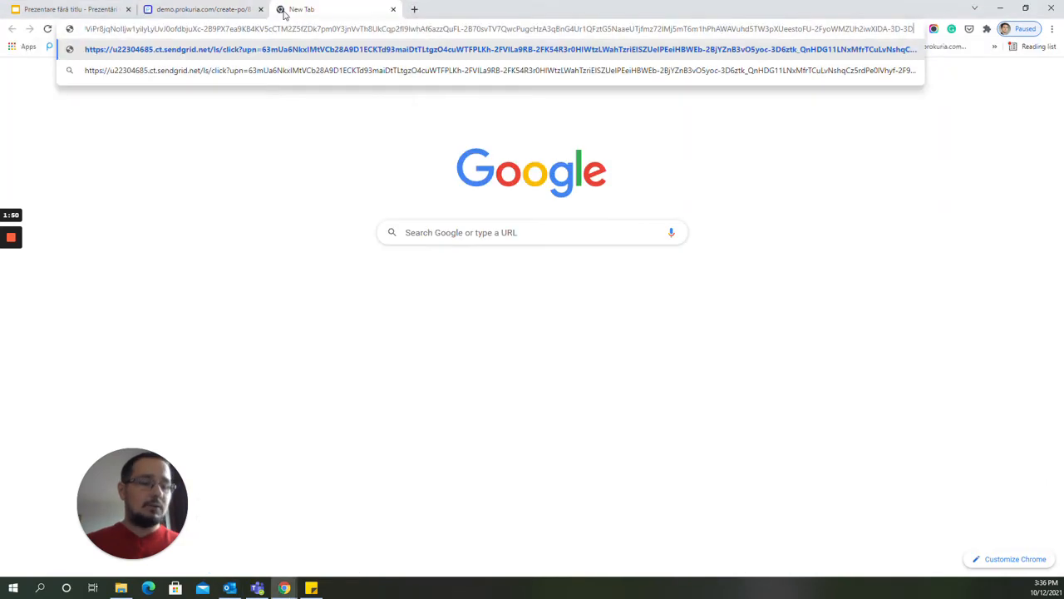
pyautogui.press('Return')
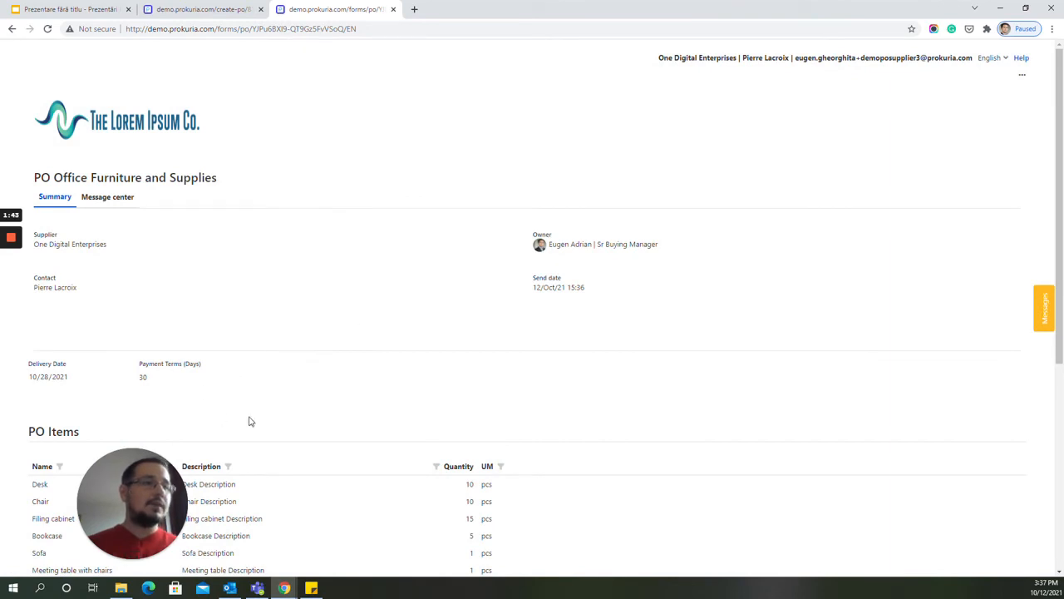
pyautogui.scroll(-4, 249, 422)
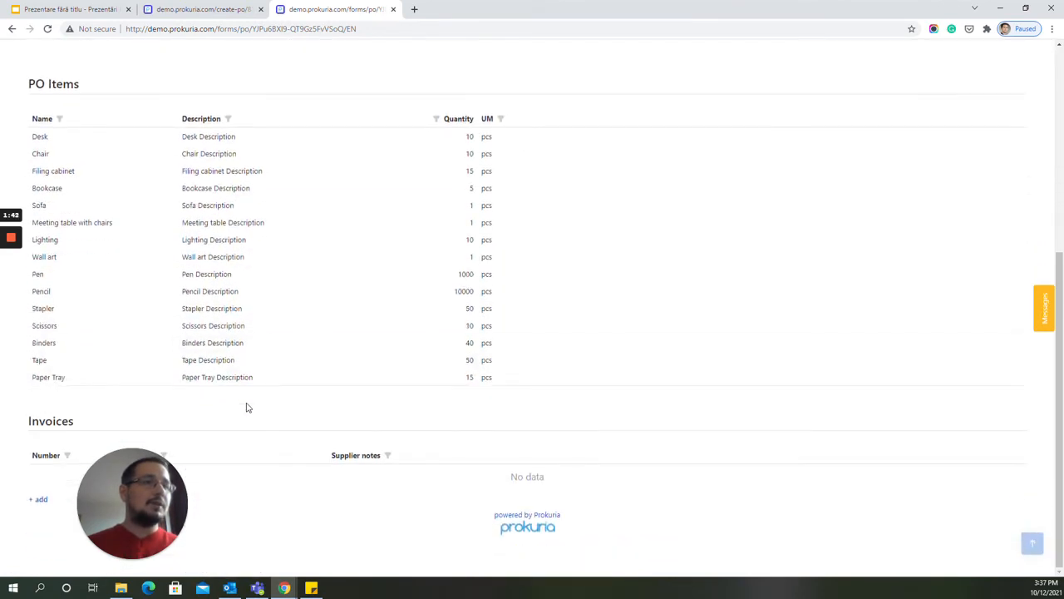
pyautogui.scroll(5, 247, 407)
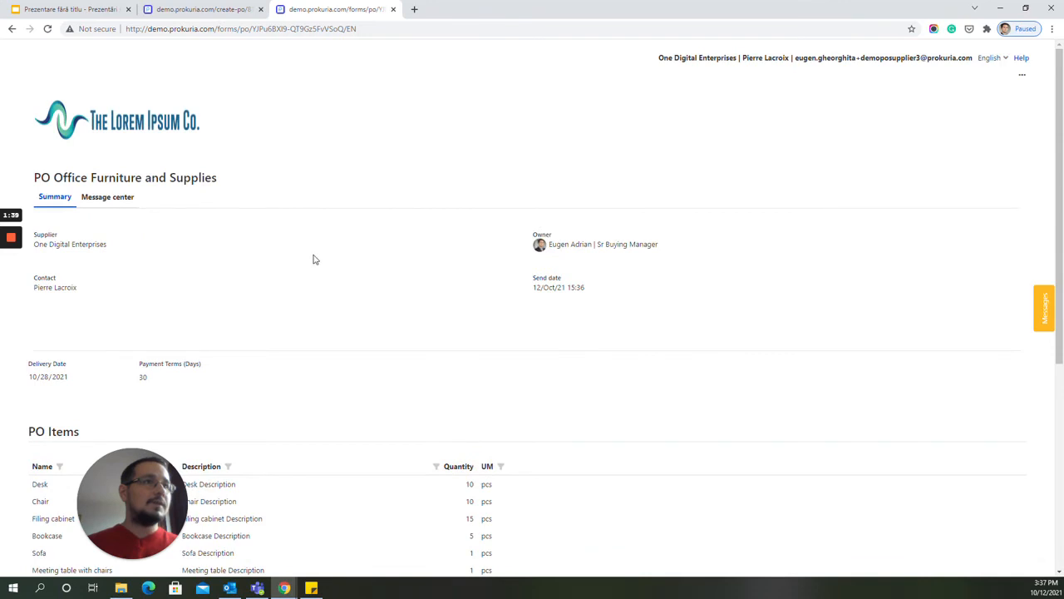
# Add an invoice record to the supplier's purchase order with number 101 and attach the file Invoice 101.pdf.
pyautogui.scroll(-5, 313, 258)
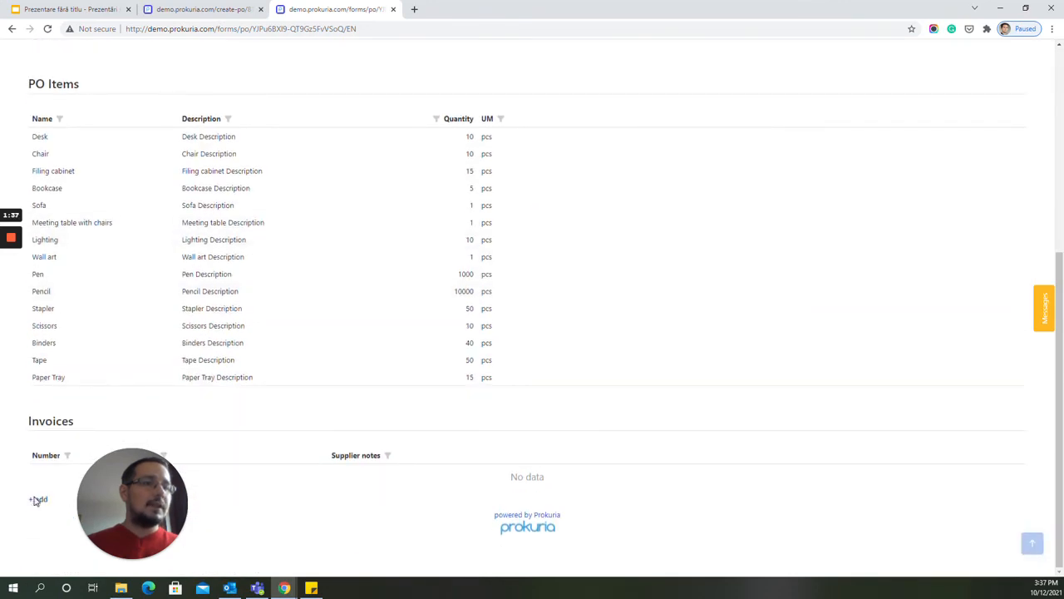
pyautogui.click(35, 500)
pyautogui.moveTo(388, 156); pyautogui.dragTo(328, 159)
pyautogui.write('101')
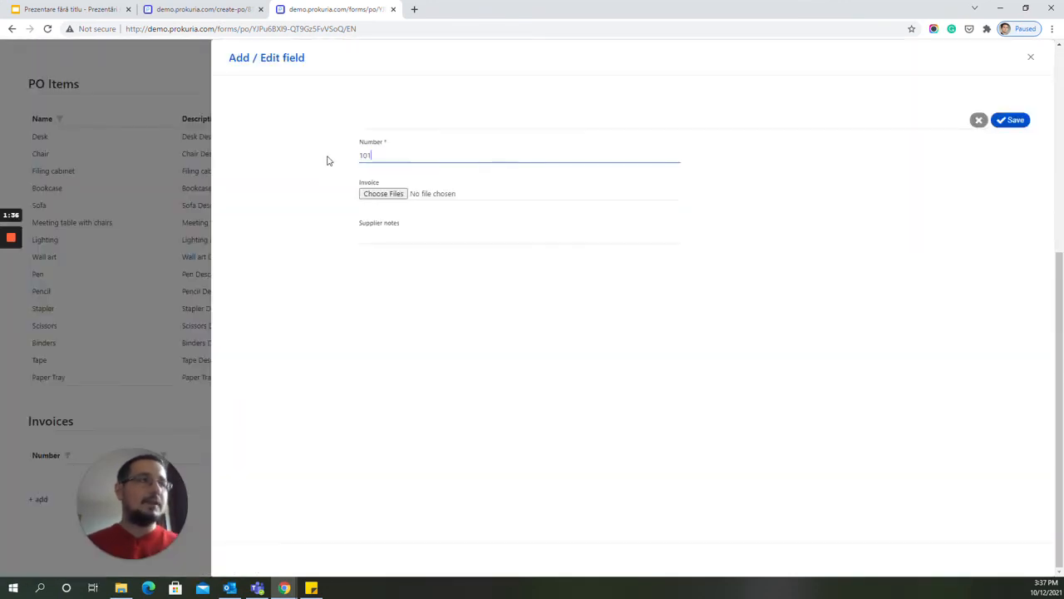
pyautogui.click(383, 192)
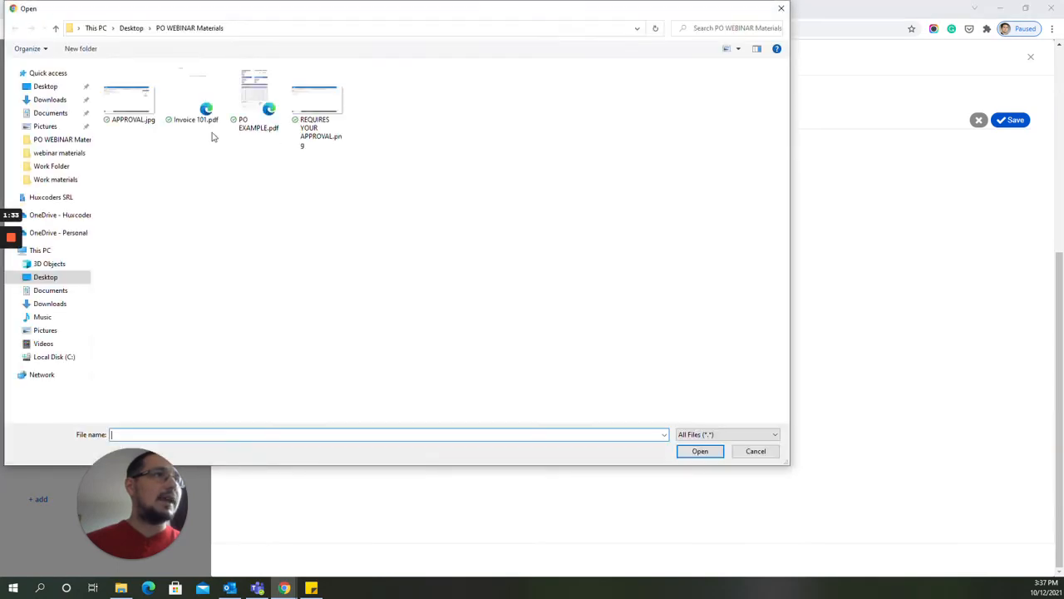
pyautogui.doubleClick(197, 107)
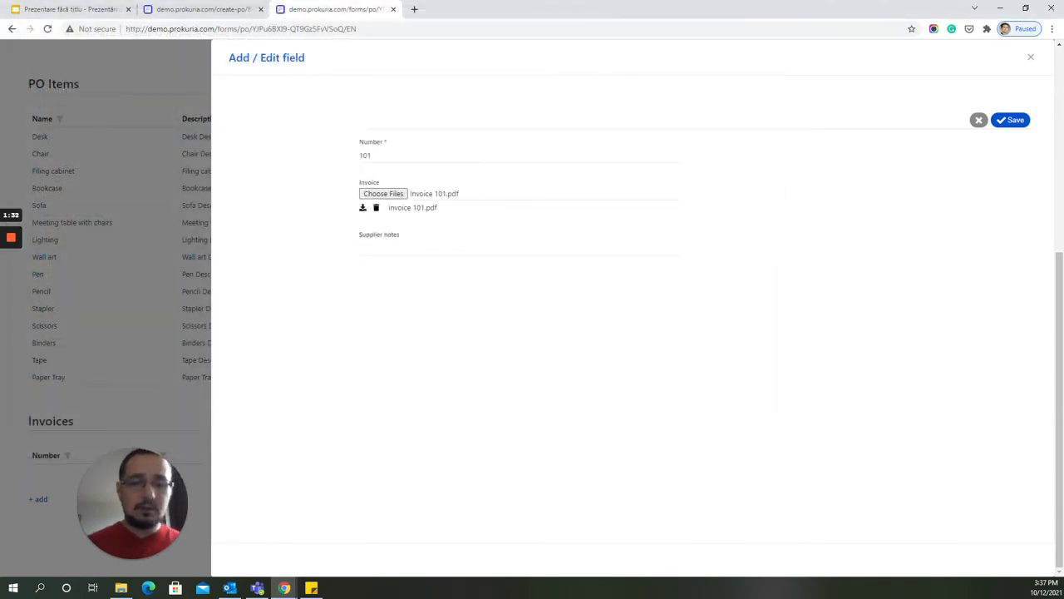
# Set the invoice's supplier notes to "15% advanced payment required by 15.10.2021", save the record and close its form.
pyautogui.hotkey('alt', 'Tab')
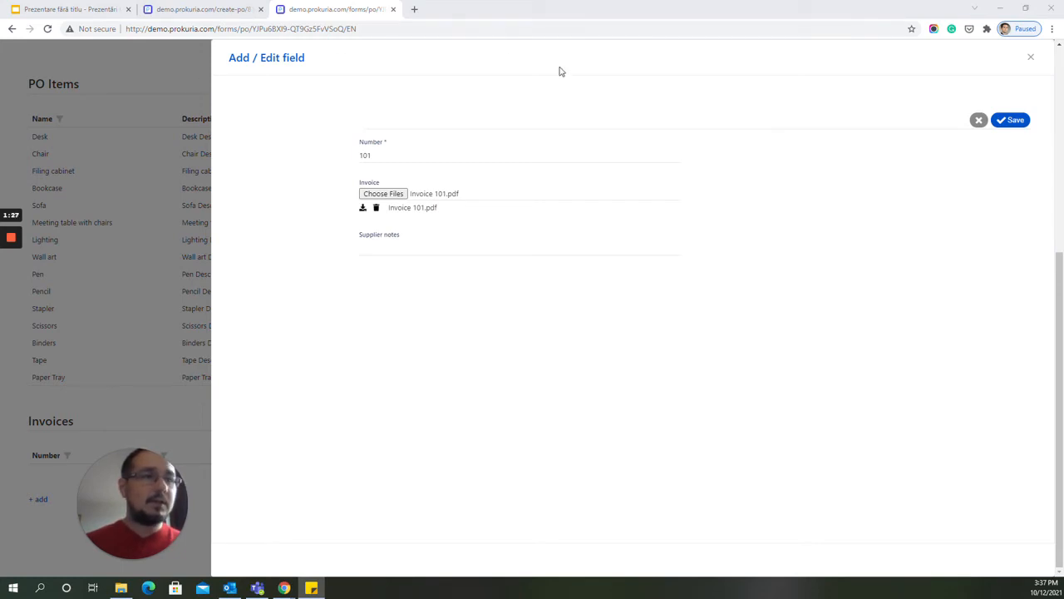
pyautogui.hotkey('alt', 'Tab')
pyautogui.write('15% advanced payment required by 15.10.2021')
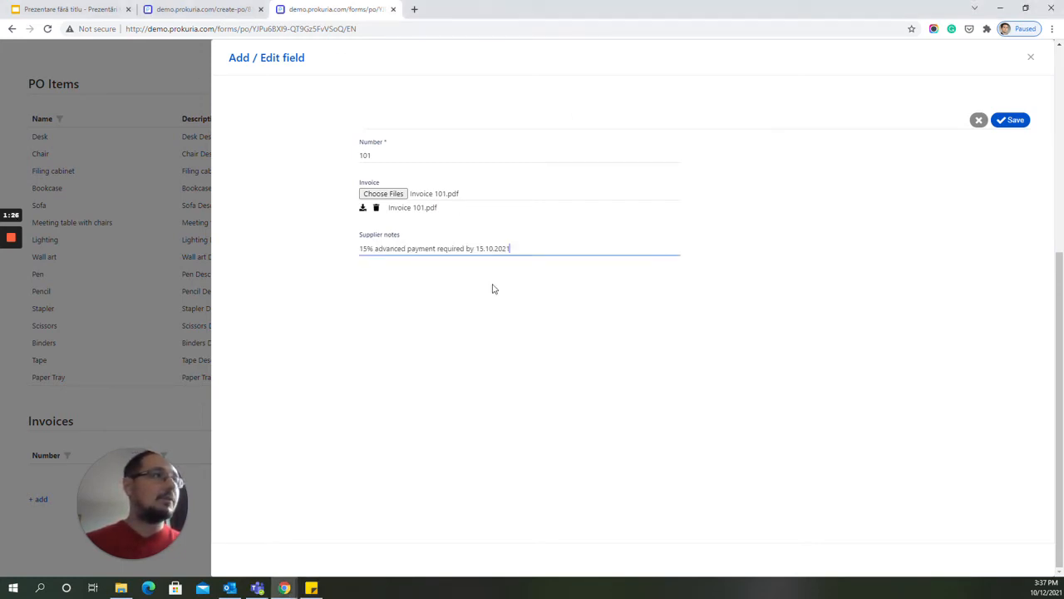
pyautogui.click(1013, 122)
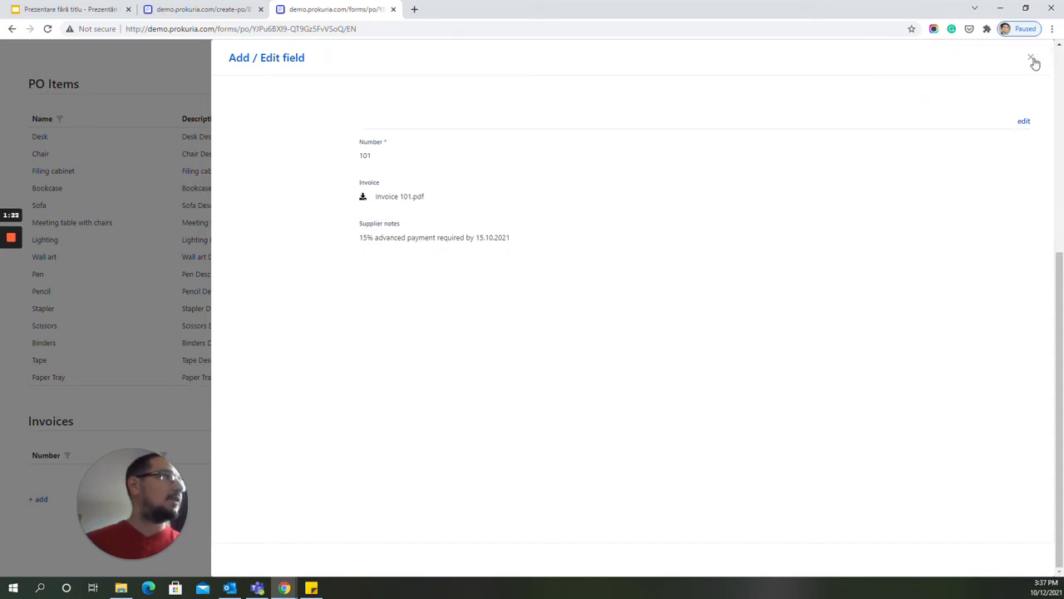
pyautogui.click(1034, 60)
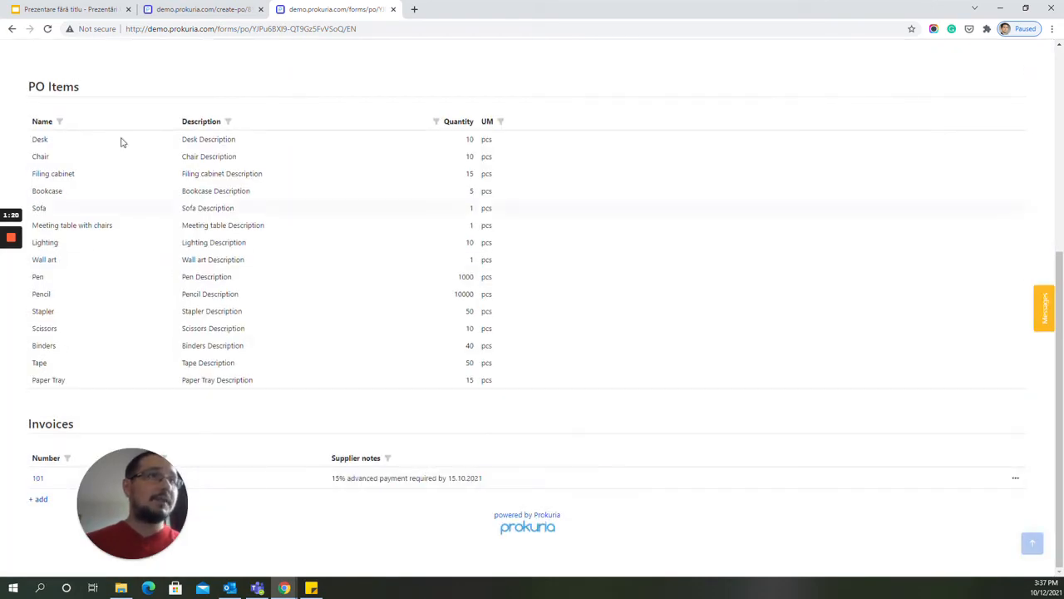
# Reload the buyer's view of the purchase order and check its Invoices section for the supplier's record.
pyautogui.click(187, 10)
pyautogui.press('F5')
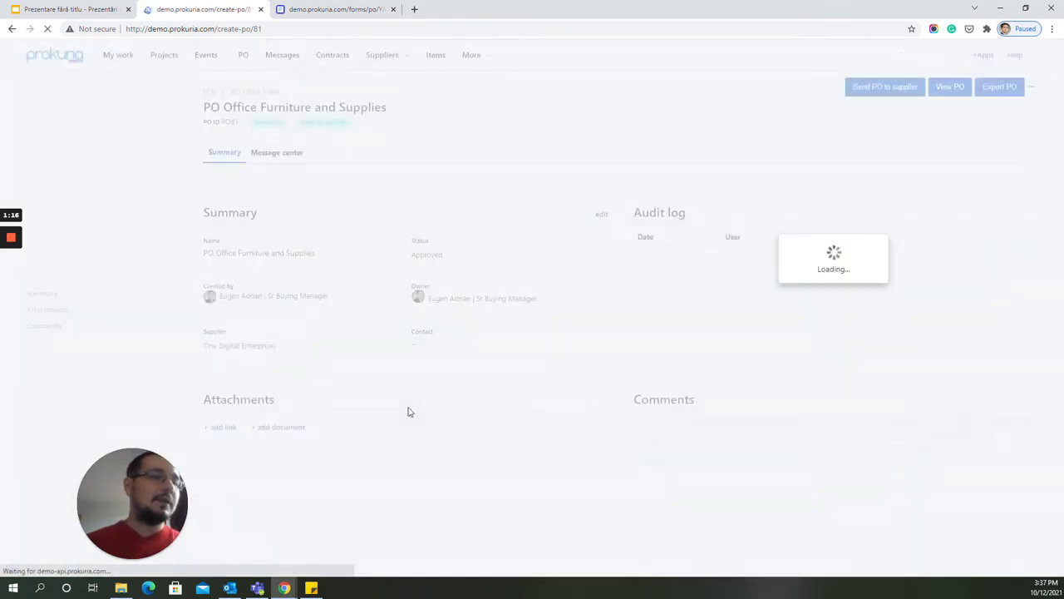
pyautogui.scroll(-7, 407, 411)
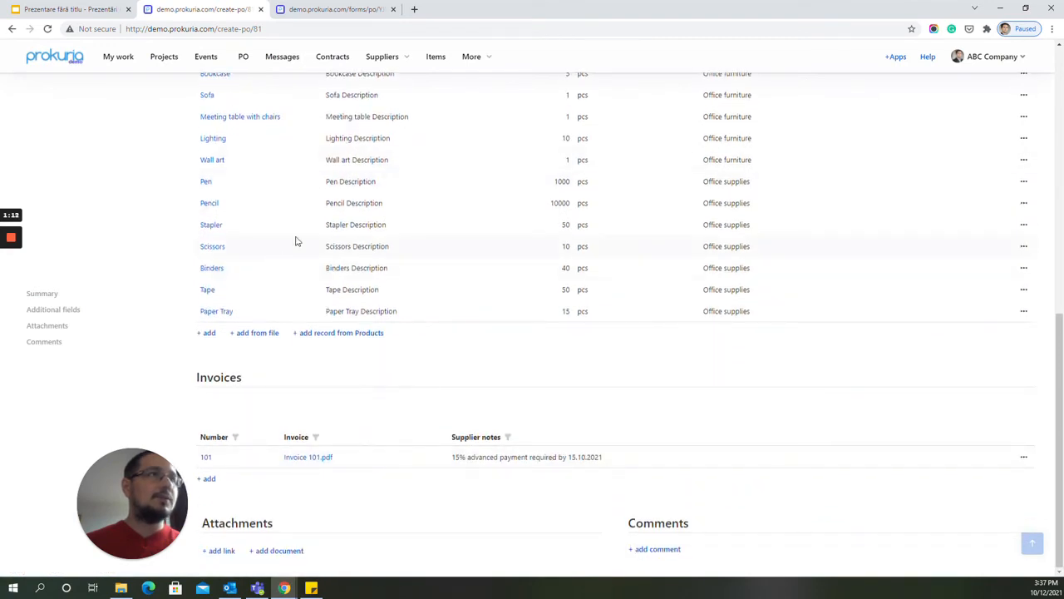
# Start a supplier message on the PO reading "Only 5 desks available for first transport. Remaining 5 deks will arrive with a second transport, on 25.10.2021".
pyautogui.click(333, 10)
pyautogui.scroll(5, 361, 294)
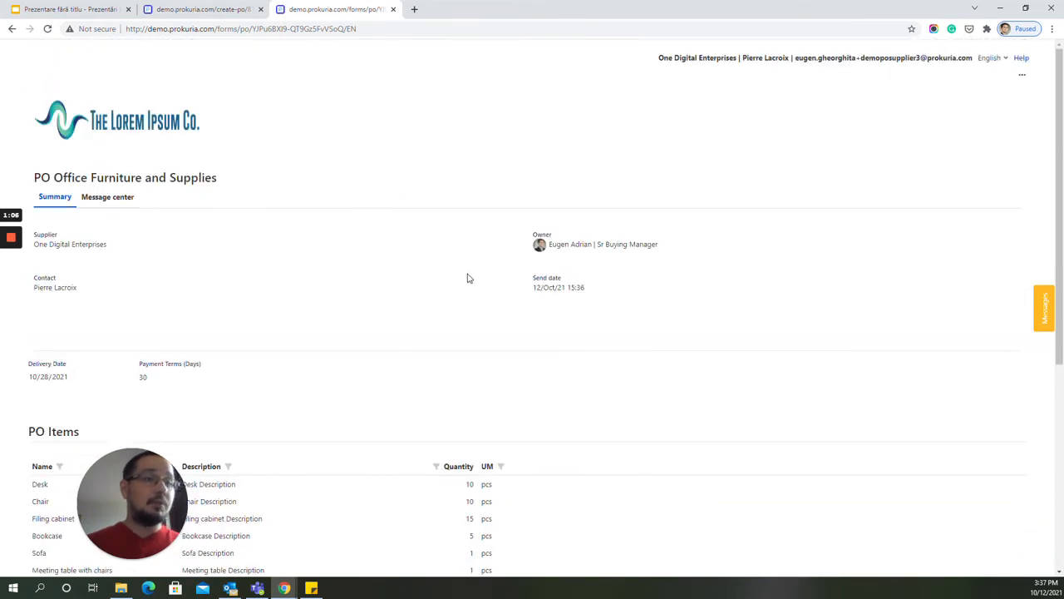
pyautogui.click(1042, 309)
pyautogui.click(491, 94)
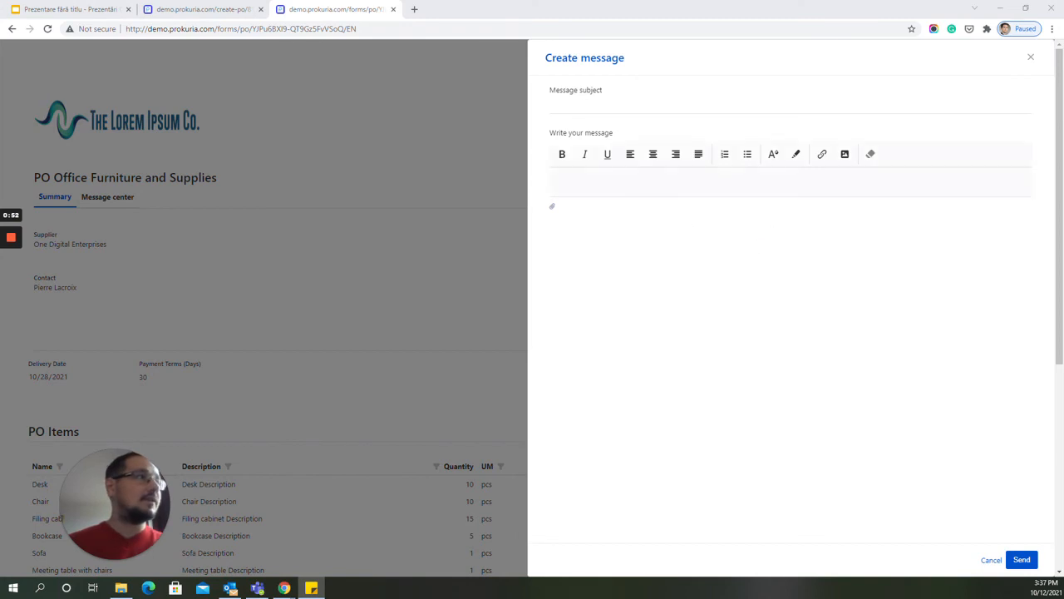
pyautogui.click(625, 182)
pyautogui.write('Only 5 desks available for first transport. Remaining 5 deks will arrive with a second transport, on 25.10.2021')
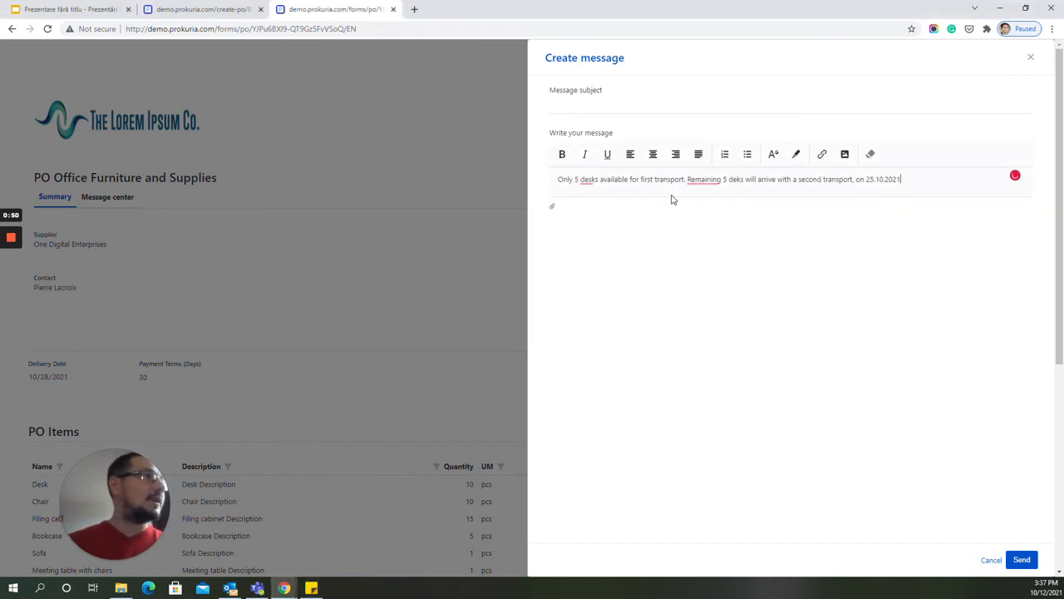
# Give the supplier's message the subject "Quantity mismatch" and send it.
pyautogui.click(598, 105)
pyautogui.write('Qu')
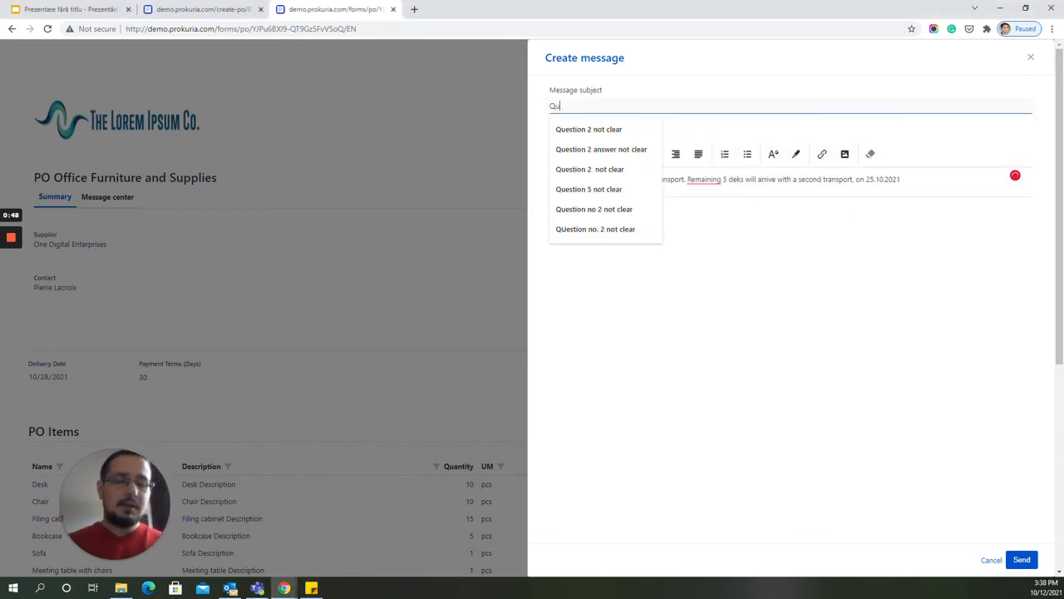
pyautogui.write('antity mismatch')
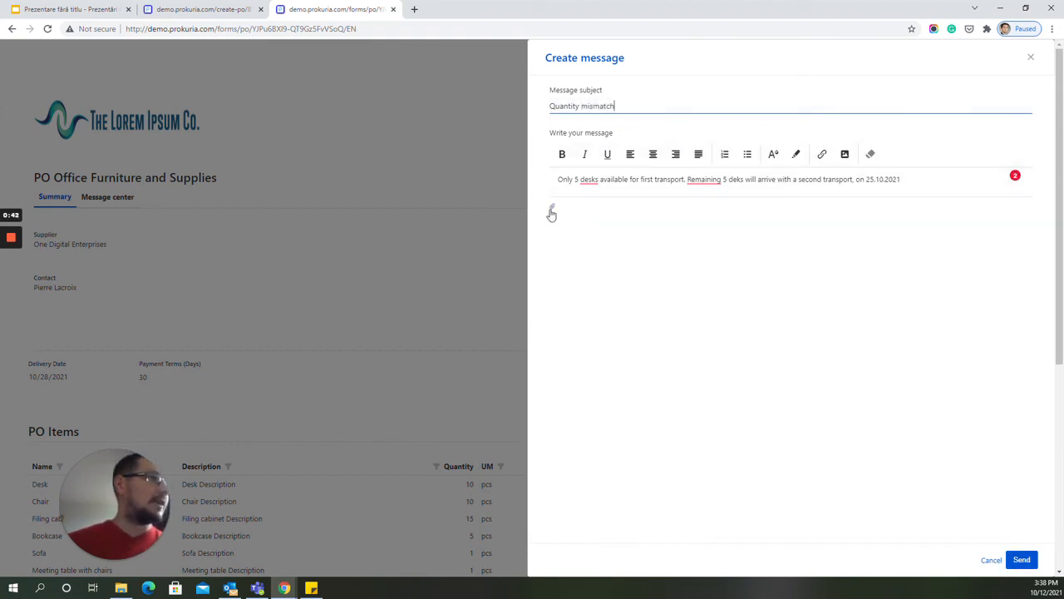
pyautogui.click(1022, 559)
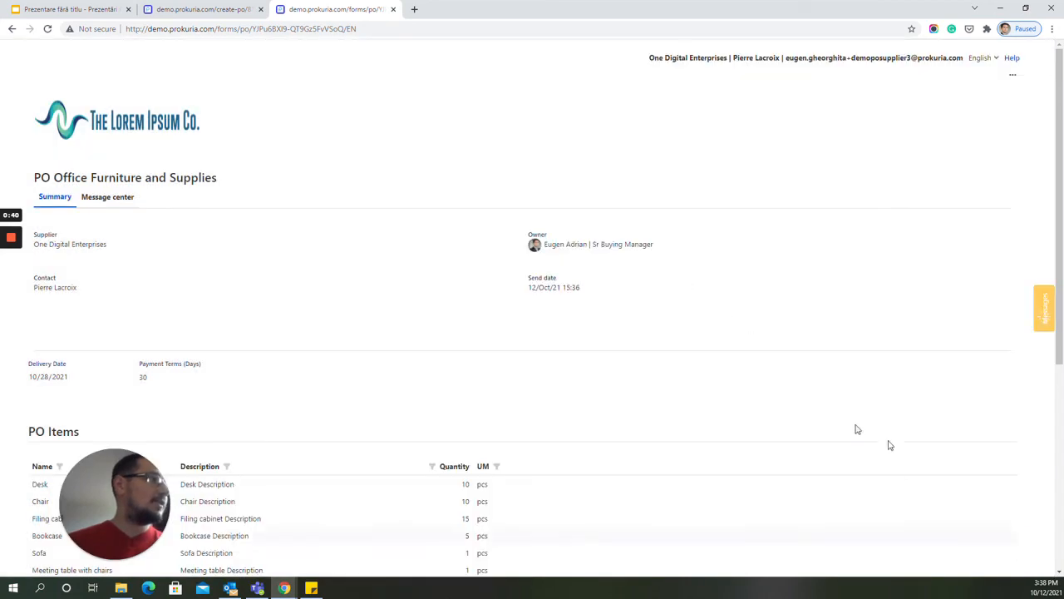
# Return to the buyer's view of the purchase order, reload it and open the Quantity mismatch message from its message center.
pyautogui.click(193, 12)
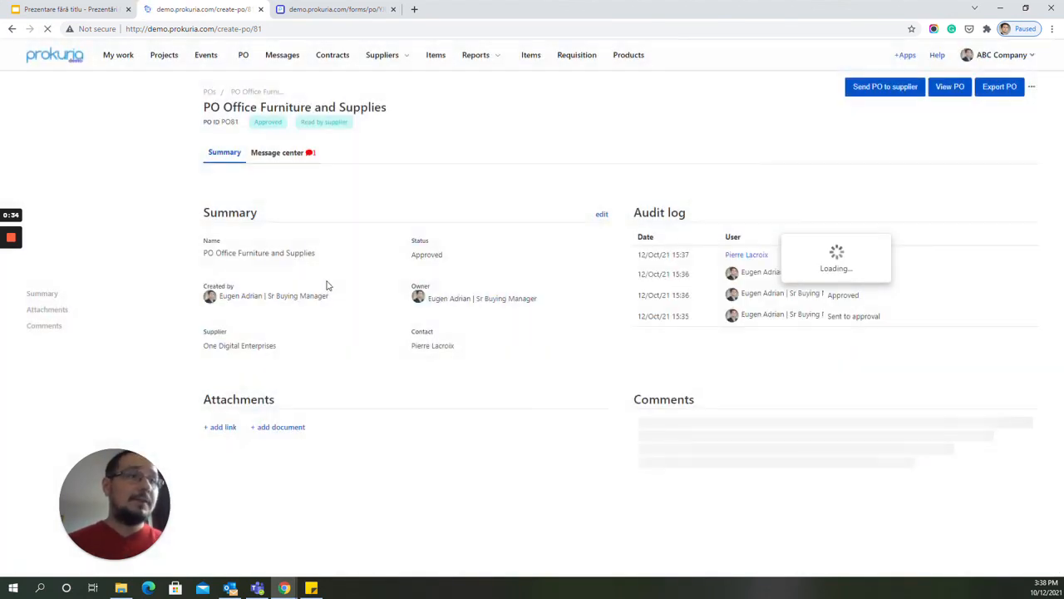
pyautogui.click(278, 159)
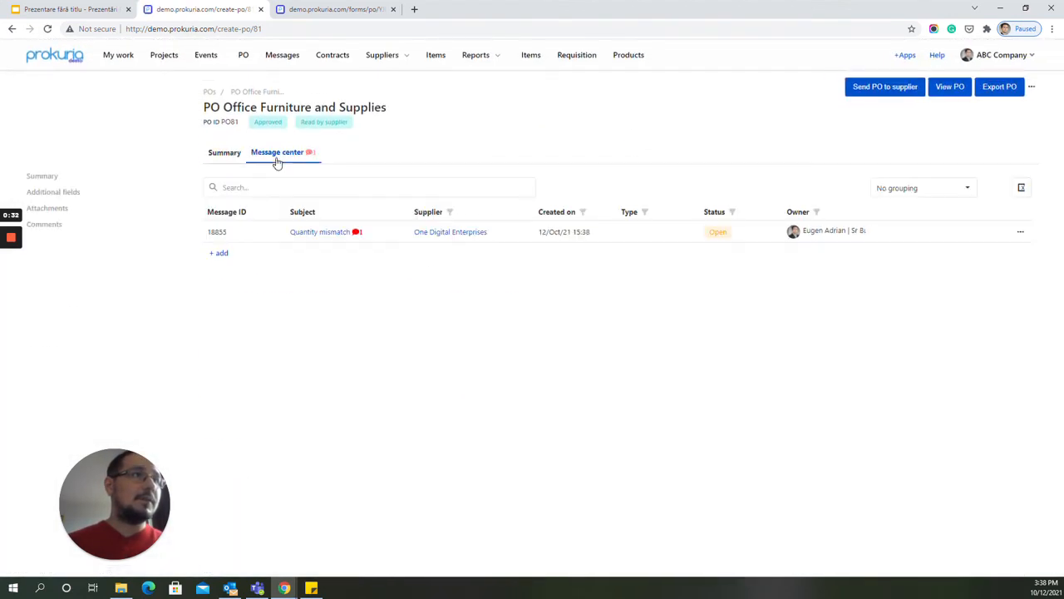
pyautogui.click(321, 234)
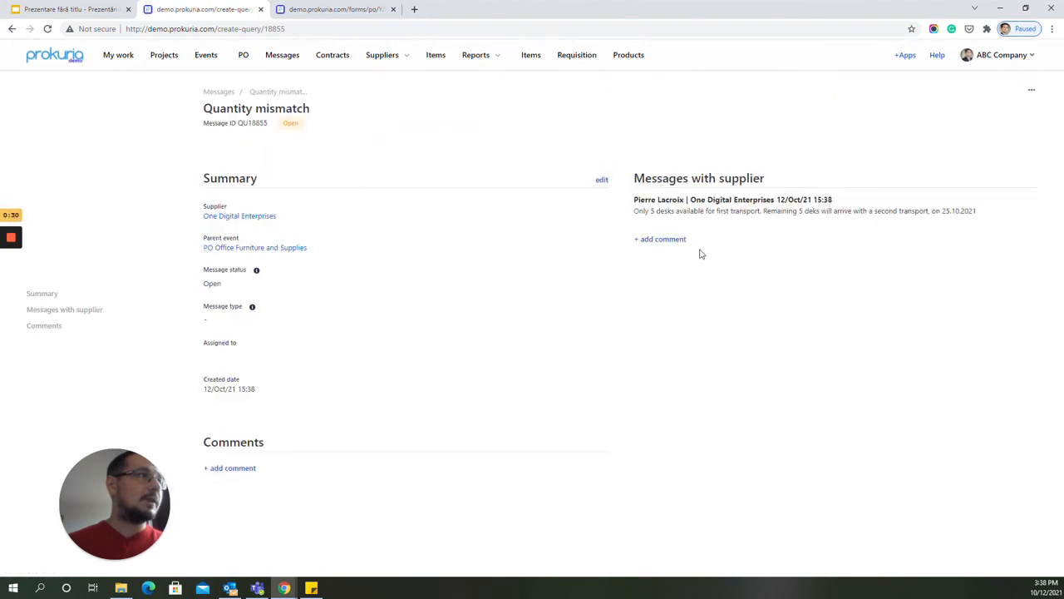
# Reply "Acknowledged." to the supplier in the Quantity mismatch message and send it.
pyautogui.click(661, 240)
pyautogui.write('Acknowledged')
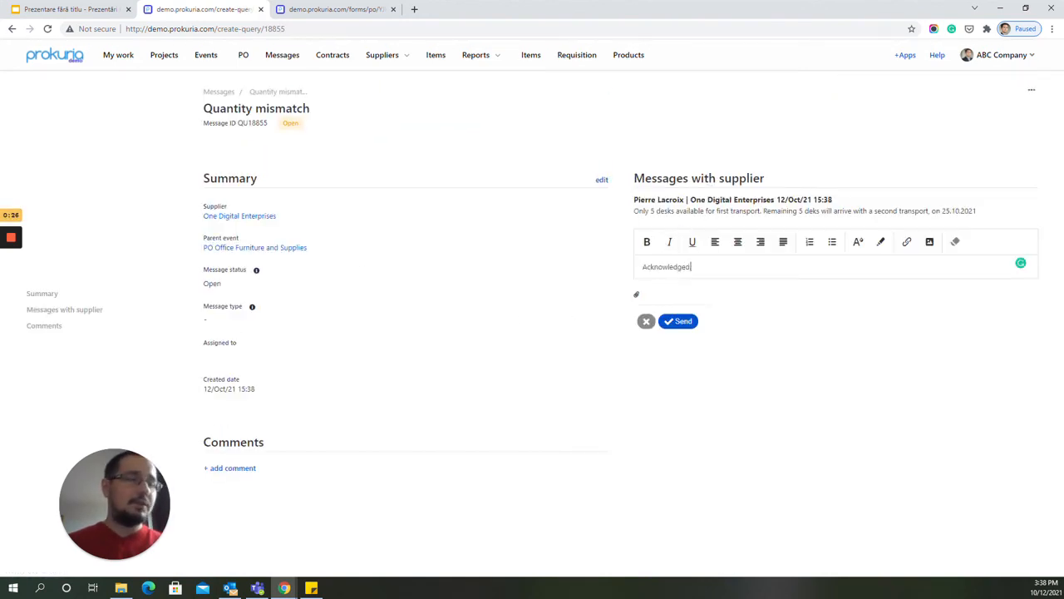
pyautogui.write('.')
pyautogui.click(682, 322)
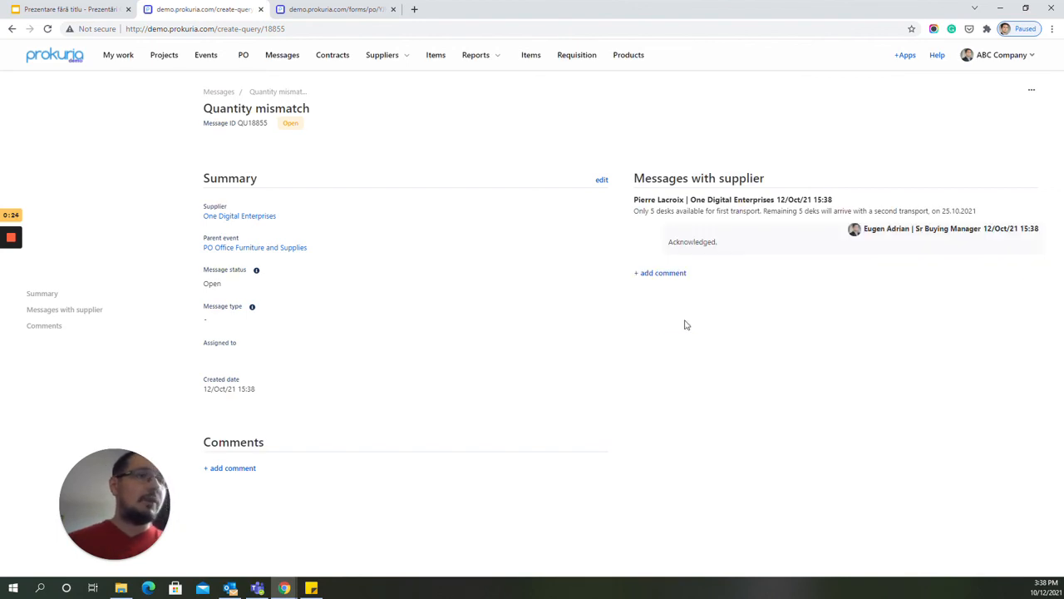